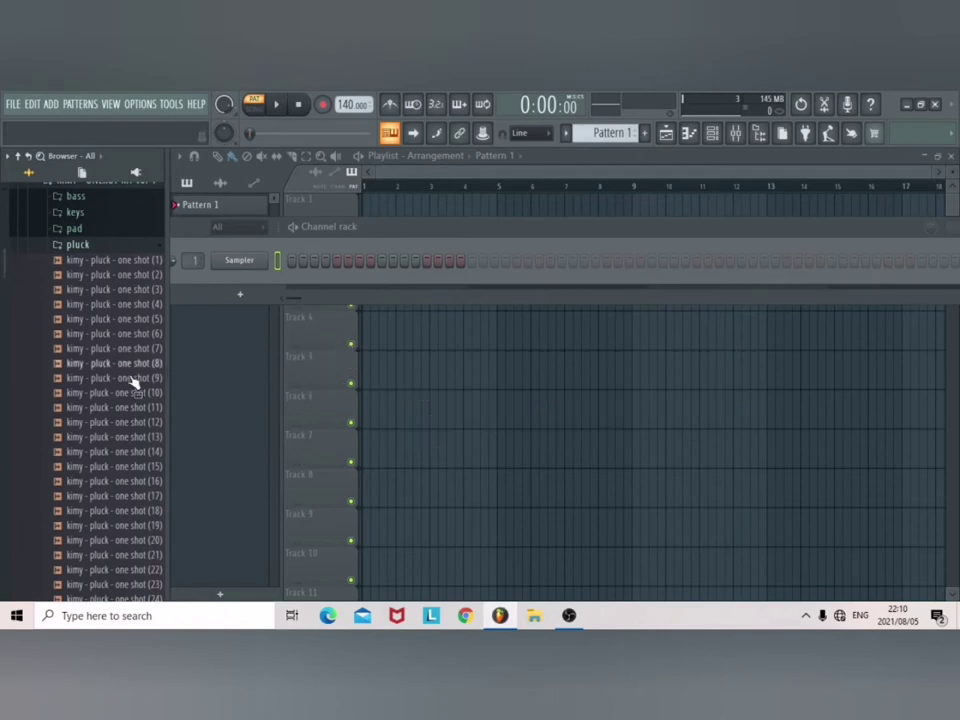
Audition the kimy pluck one shots in the pluck folder, from (1) through (12)
left_click(141, 428)
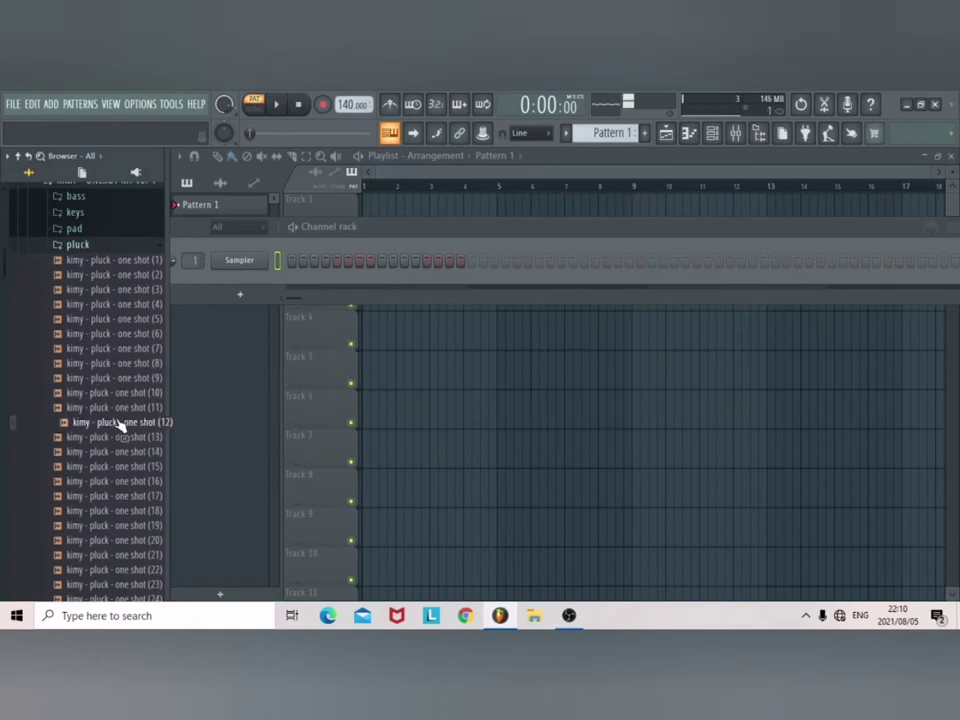
scroll(4, 255, "up", 3)
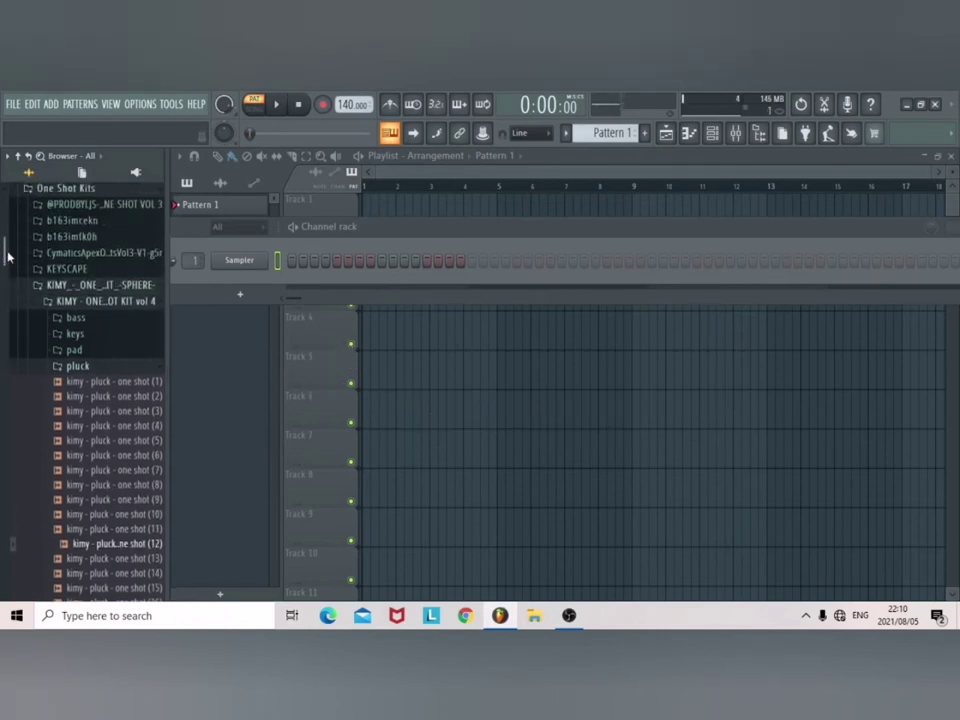
left_click(155, 384)
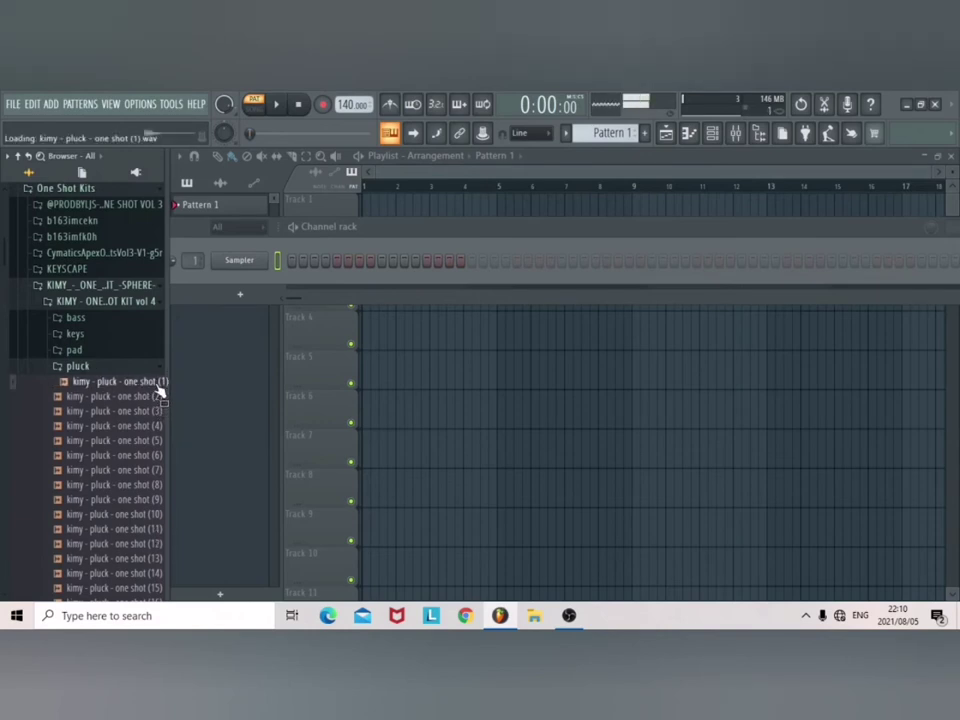
key("Down")
key("Down")
key("Down")
key("Down")
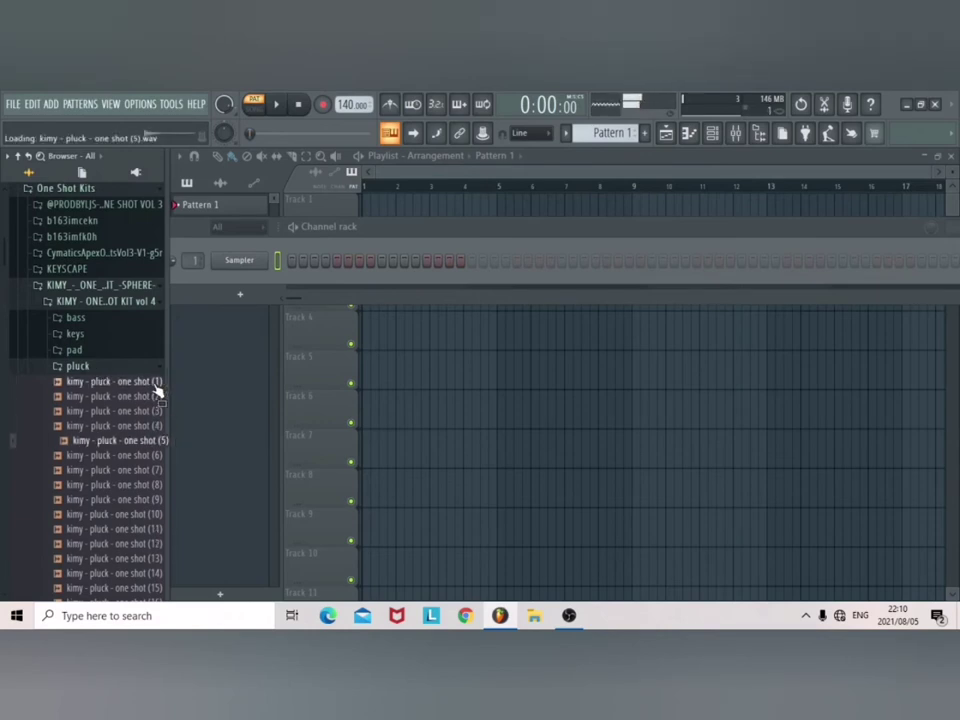
key("Down")
key("Down")
key("Down")
key("Down")
key("Down")
key("Down")
key("Down")
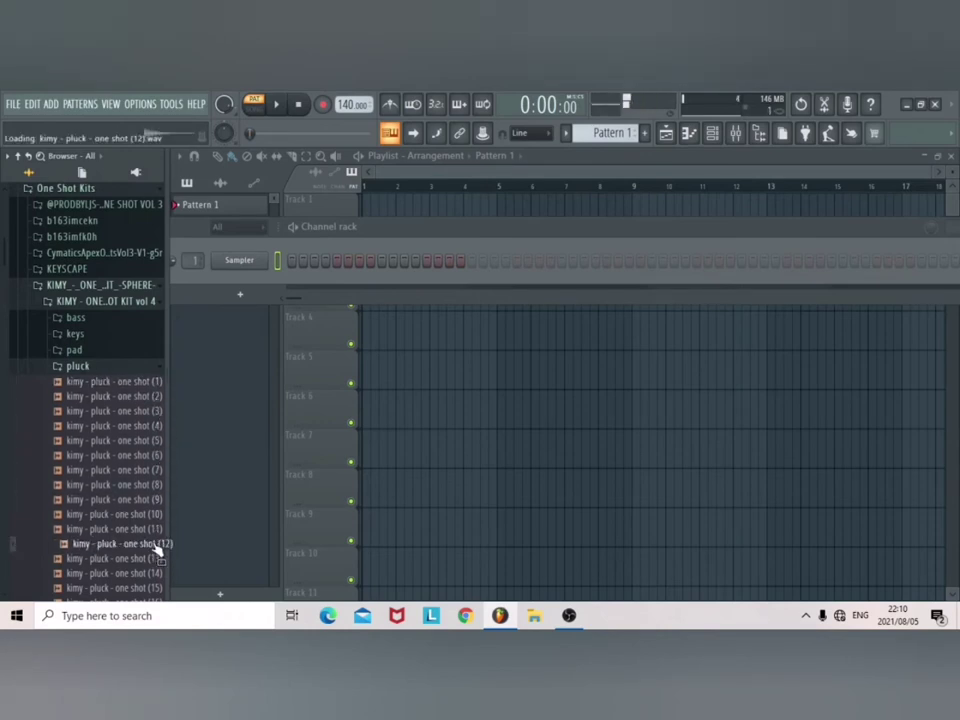
Load kimy - pluck - one shot (12) into the Sampler channel and enable its volume envelope with sustain at 100%
left_click_drag(160, 545, 224, 282)
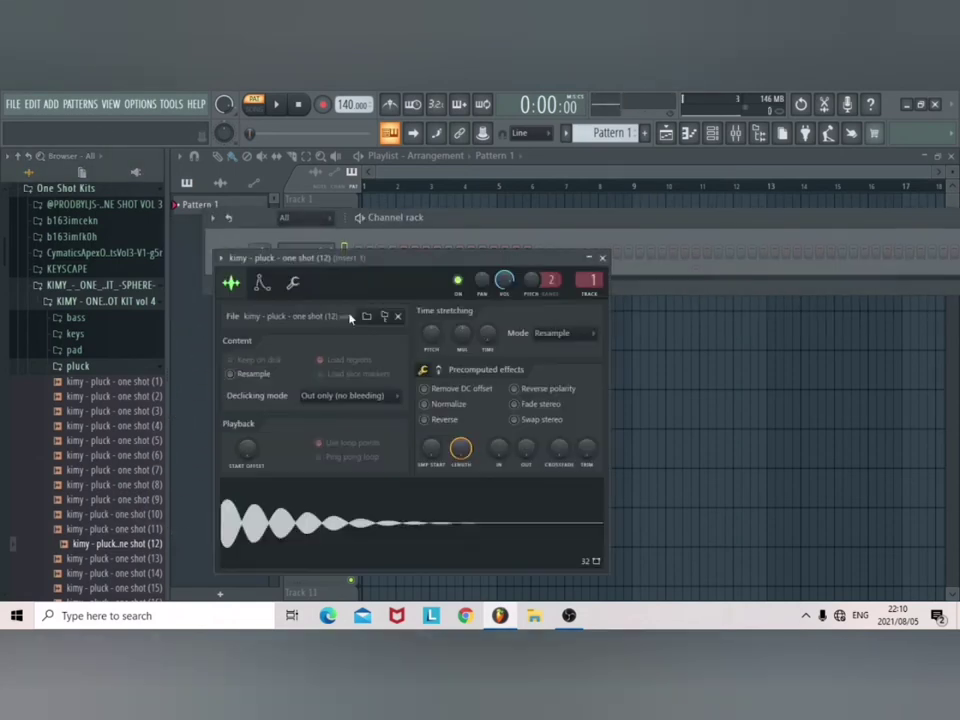
left_click(261, 284)
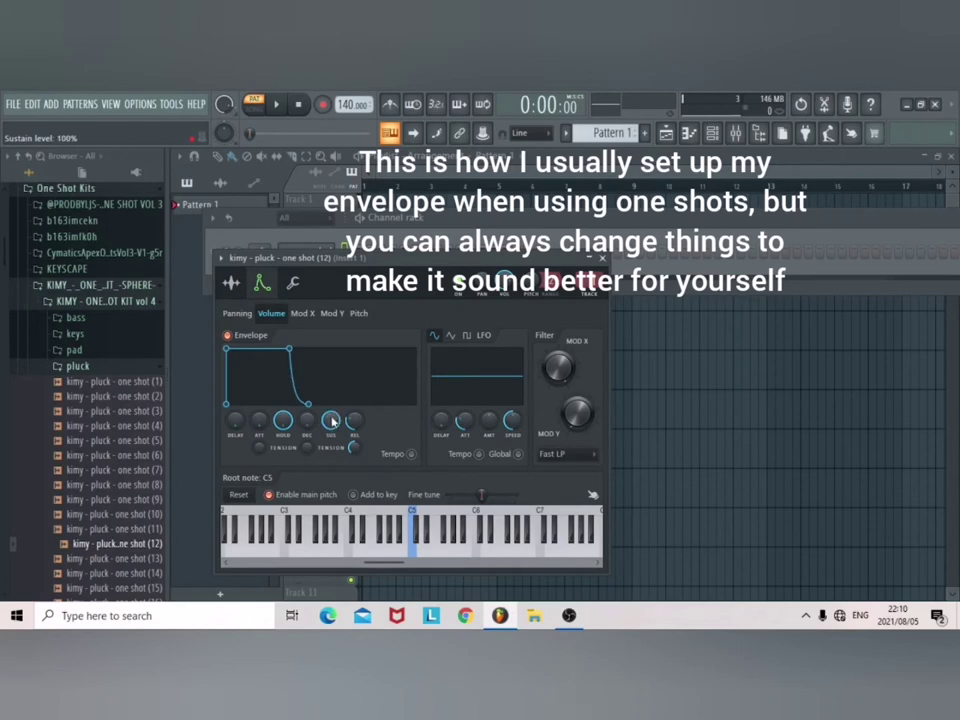
left_click(606, 262)
Open the pluck channel's piano roll and place E4 notes at the start and middle of bar 1
right_click(317, 255)
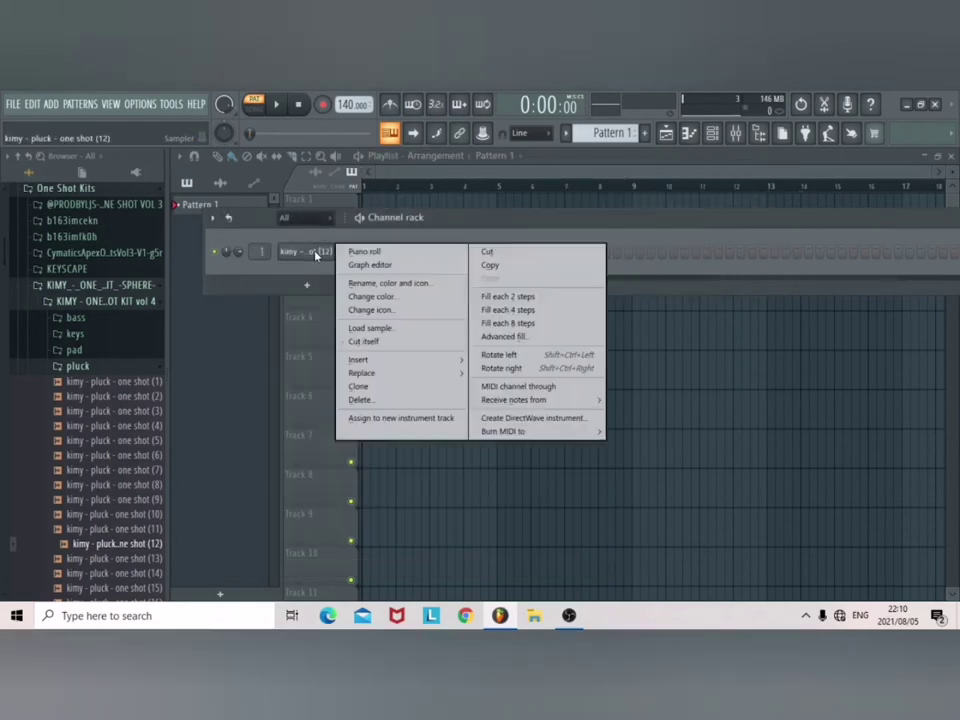
left_click(411, 251)
left_click(207, 360)
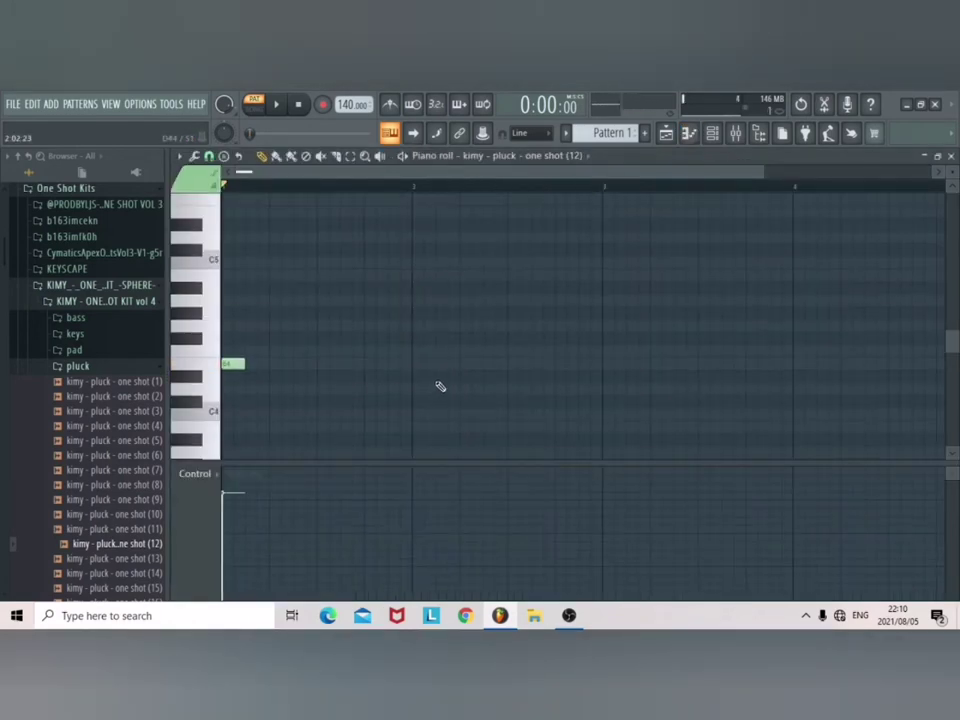
left_click(422, 365)
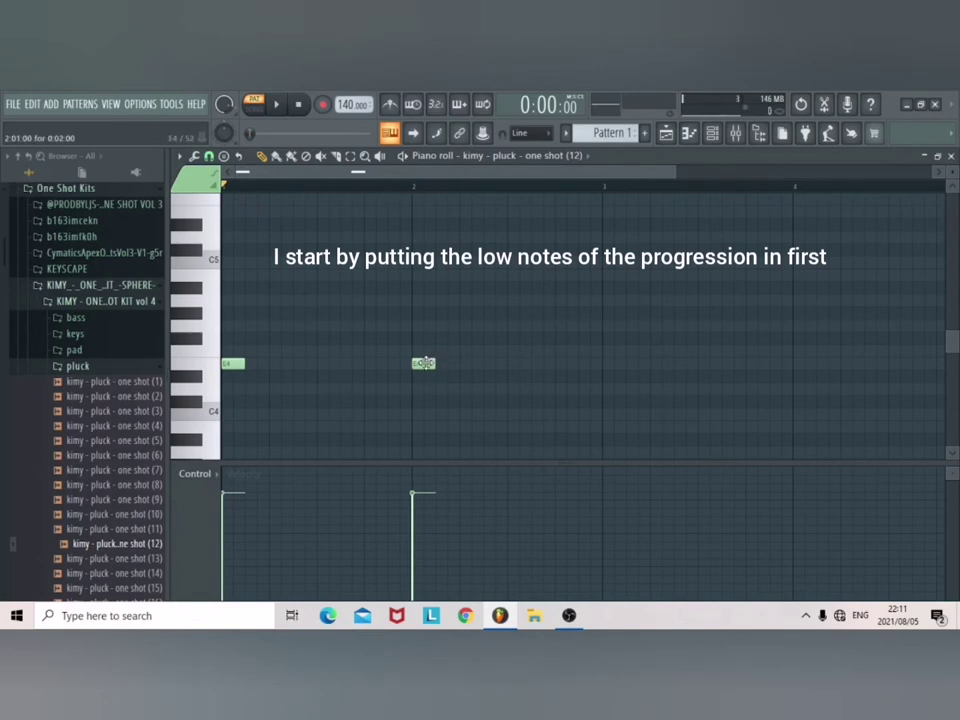
left_click_drag(424, 363, 329, 363)
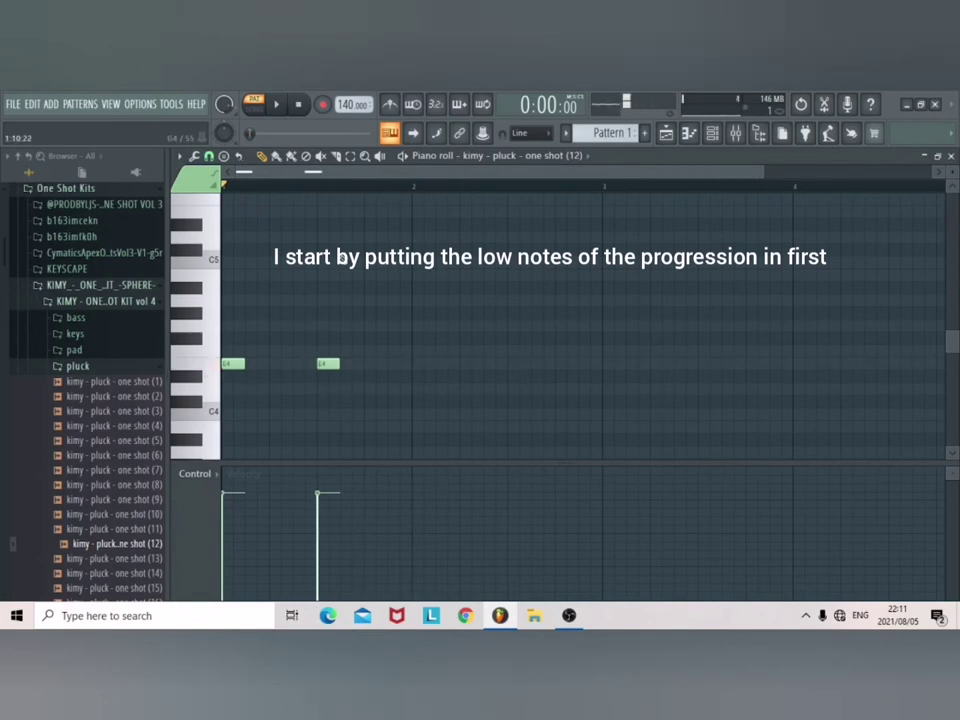
Add the remaining half-bar low notes: B3 twice in bar 2, C4 twice in bar 3, then C4 and D#4 in bar 4
left_click(424, 428)
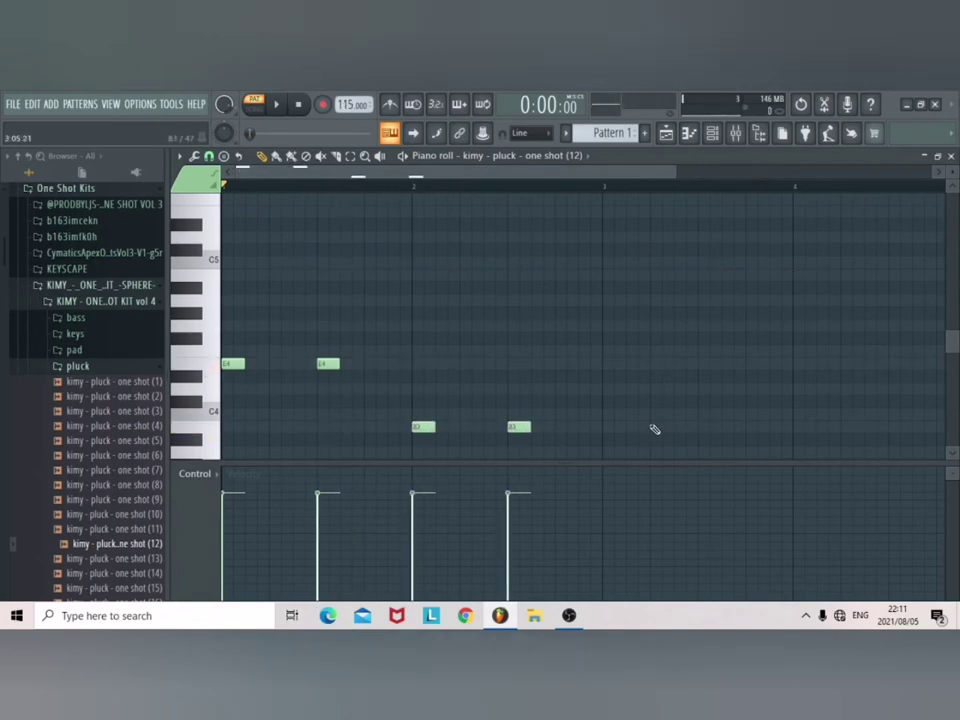
left_click(606, 415)
left_click(702, 414)
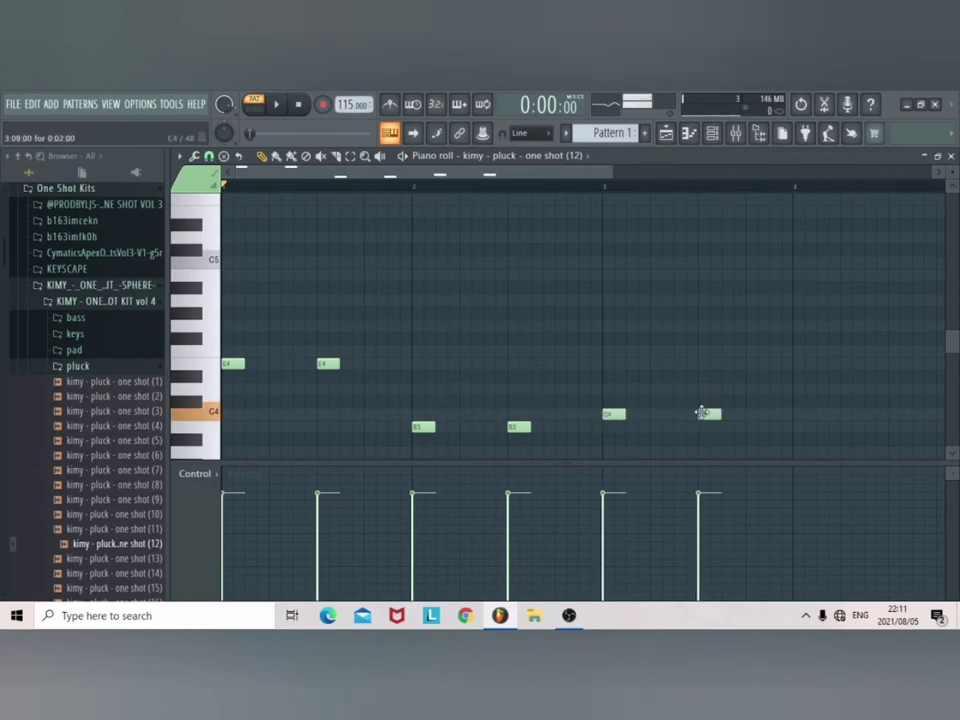
left_click(797, 414)
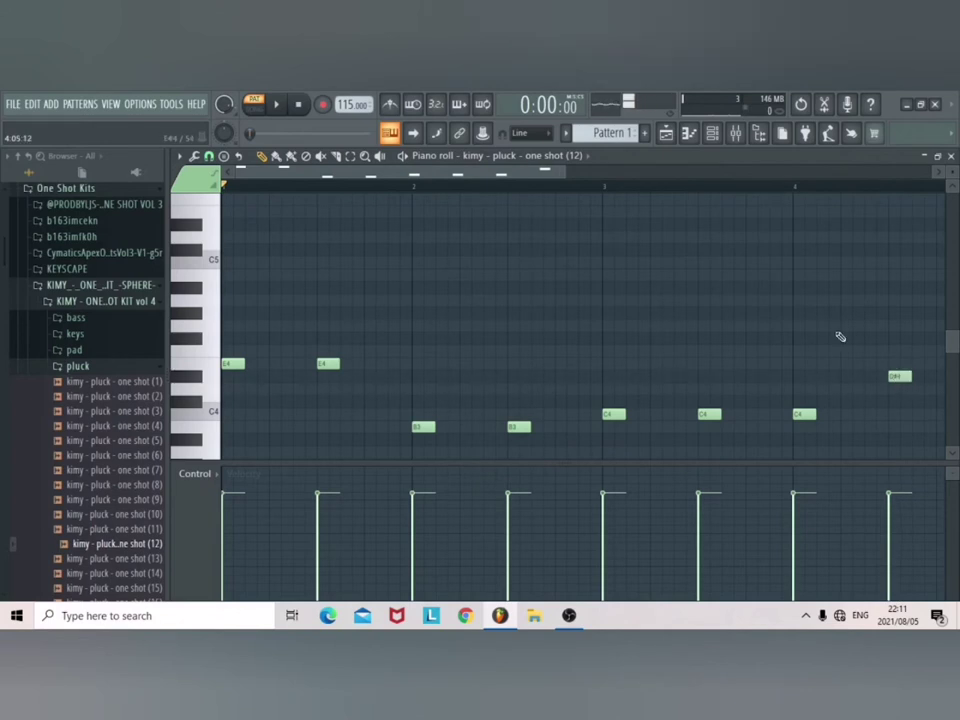
Extend the low notes with quick legato so each reaches the next, and play back the bass progression
key("ctrl+l")
scroll(840, 337, "right", 3)
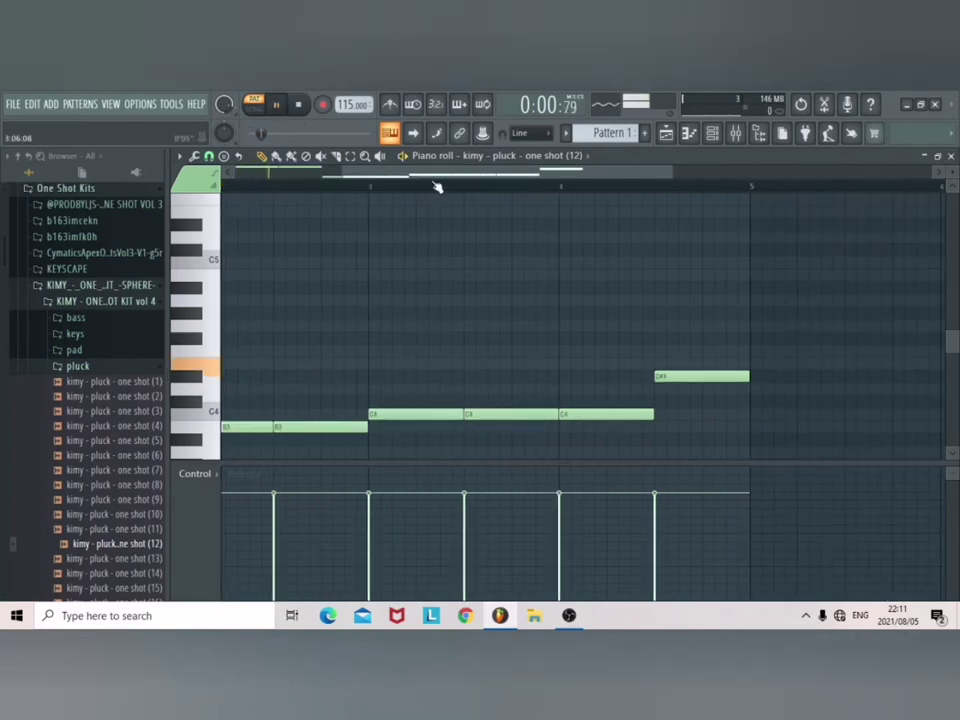
left_click_drag(418, 178, 320, 203)
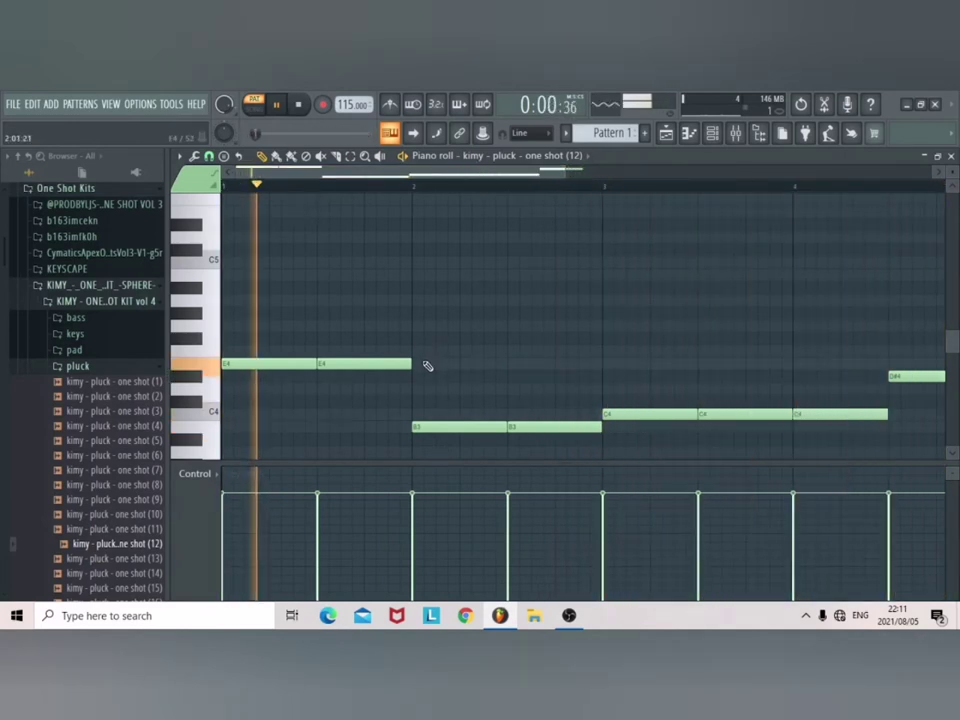
key("space")
Fill in chords above the low notes: G4-B4 over E4, D#4-F#4-B4 over B3, E4-G4 over C4, and F#4-A4 over D#4
left_click(330, 326)
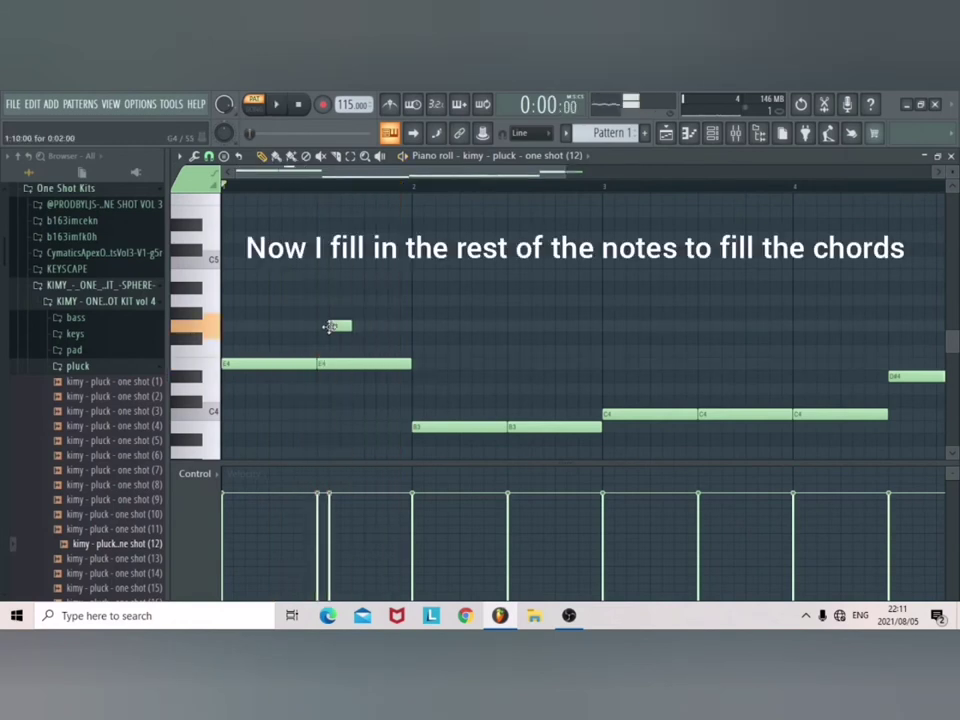
left_click_drag(175, 318, 175, 275)
left_click(232, 325)
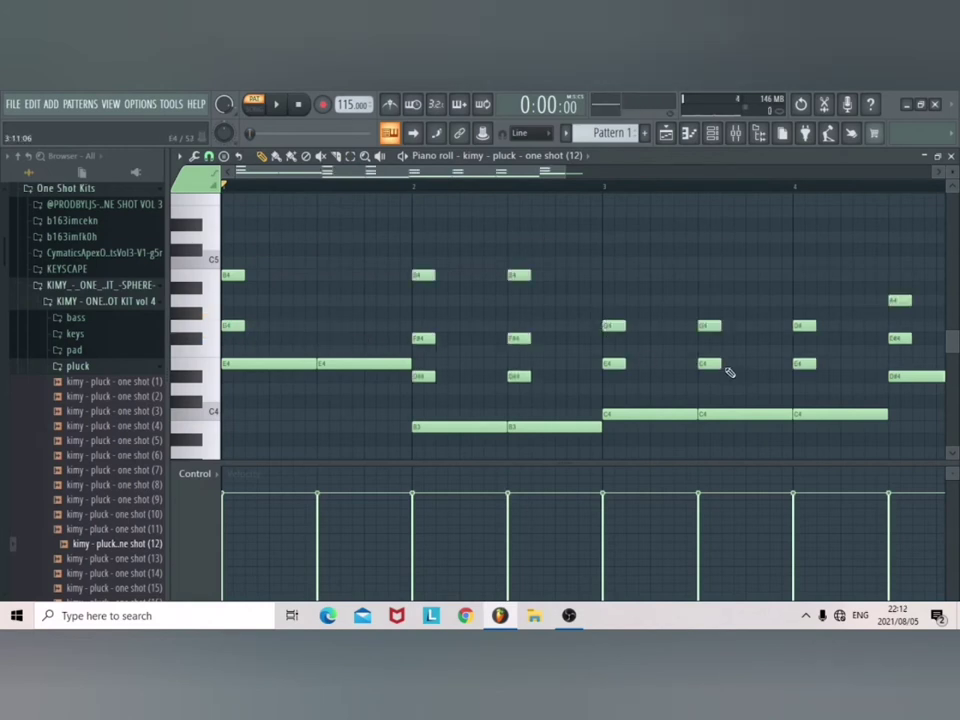
Extend the added chord notes to full half-bar length, including the final F#4 and A4, and play back the chords
key("ctrl+l")
key("space")
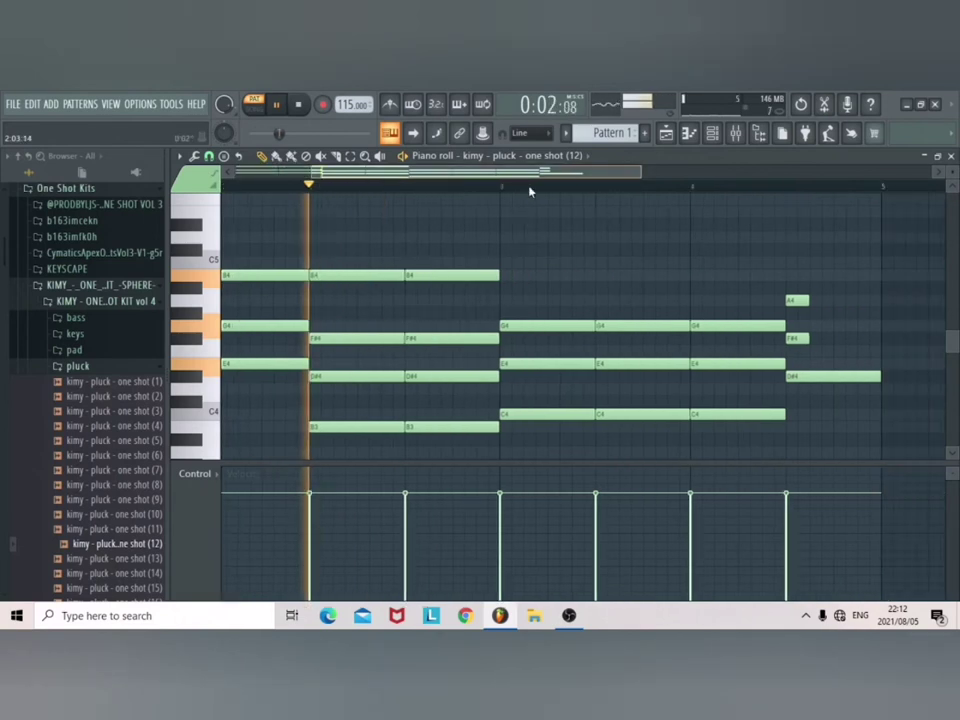
left_click_drag(674, 344, 741, 298)
left_click(665, 228, "ctrl")
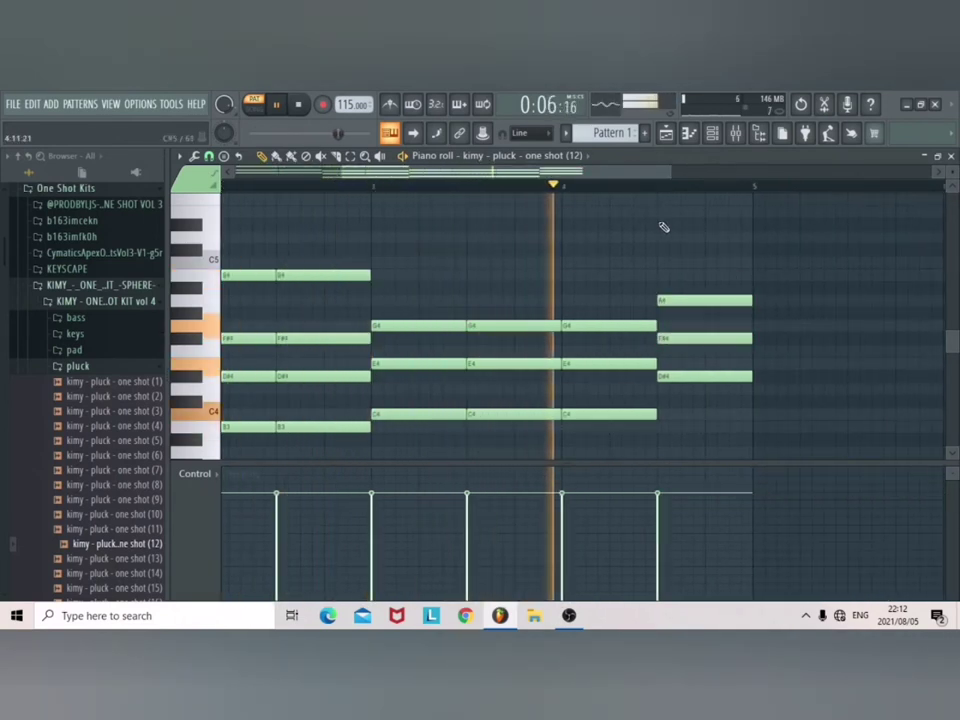
left_click_drag(567, 174, 446, 208)
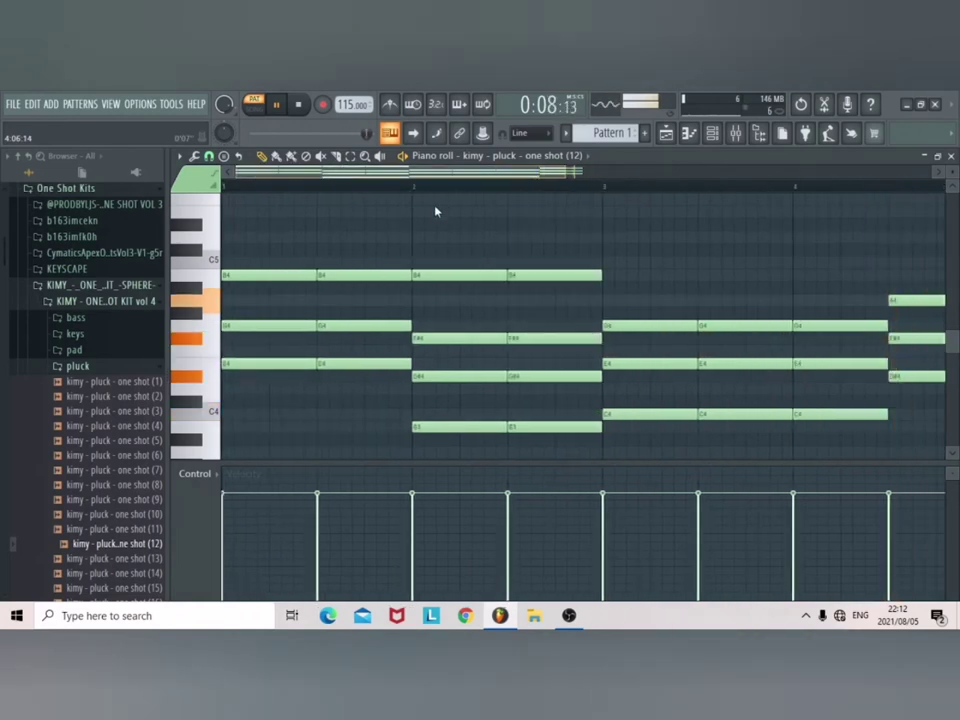
key("space")
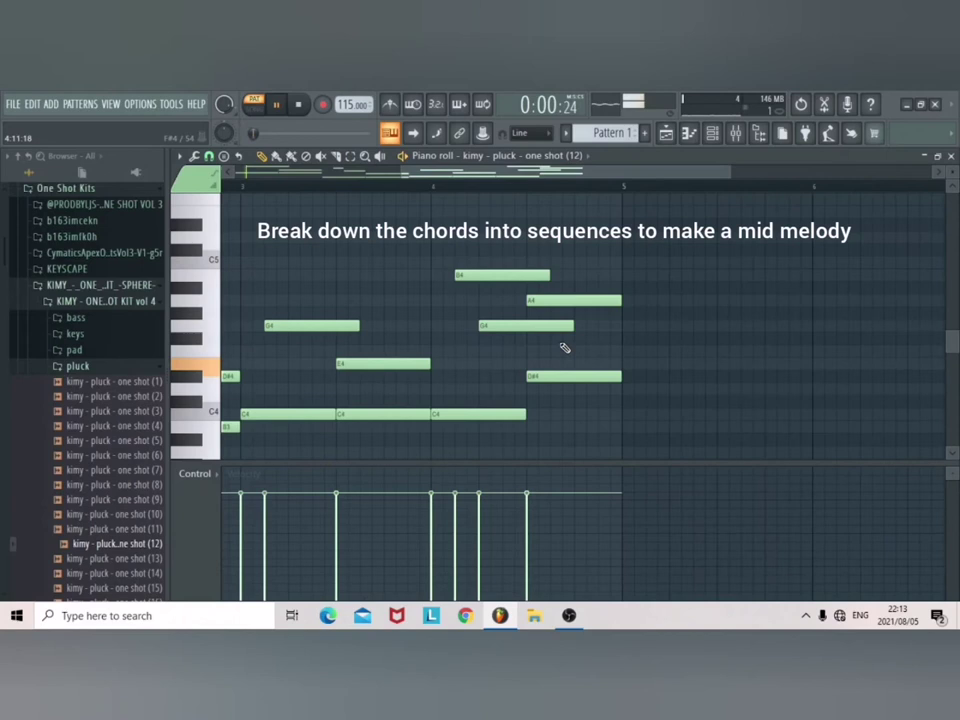
Shorten the overlapping B4 and G4 notes in bar 4 so each ends where the next note begins
left_click_drag(565, 347, 523, 294)
key("ctrl+l")
key("ctrl+d")
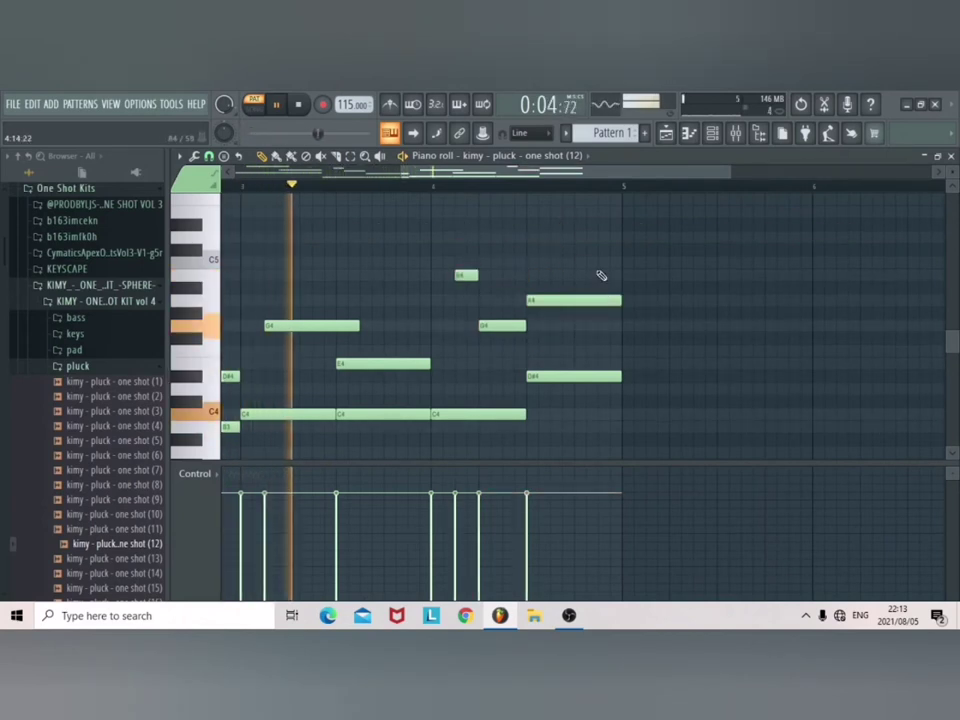
left_click_drag(527, 174, 335, 185)
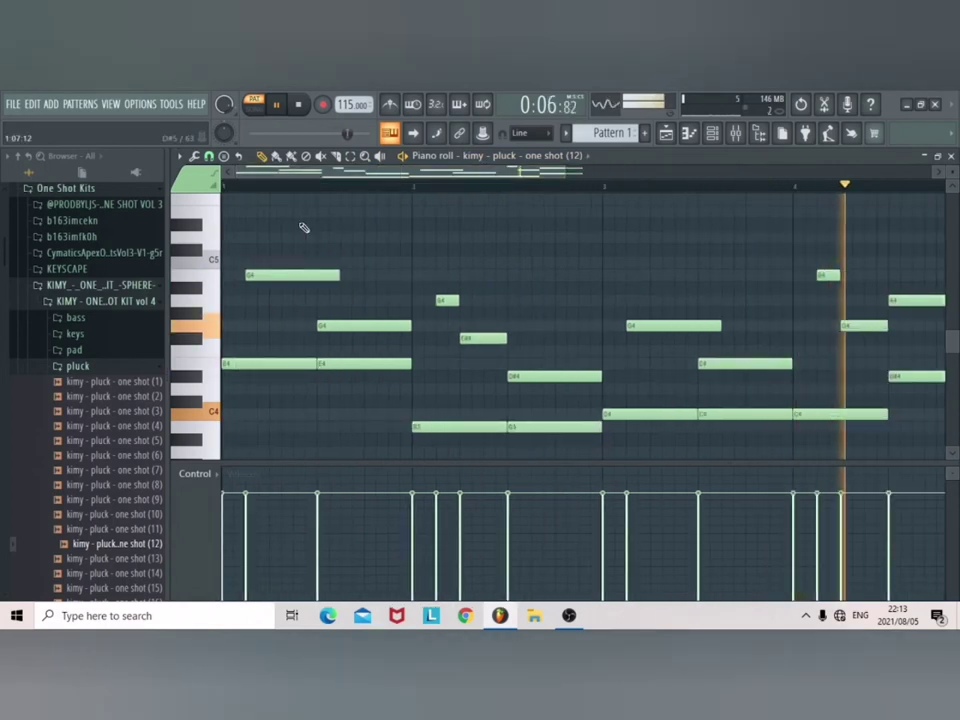
Randomize the note velocities slightly with the piano roll randomizer's volume level and accept the result
key("alt+r")
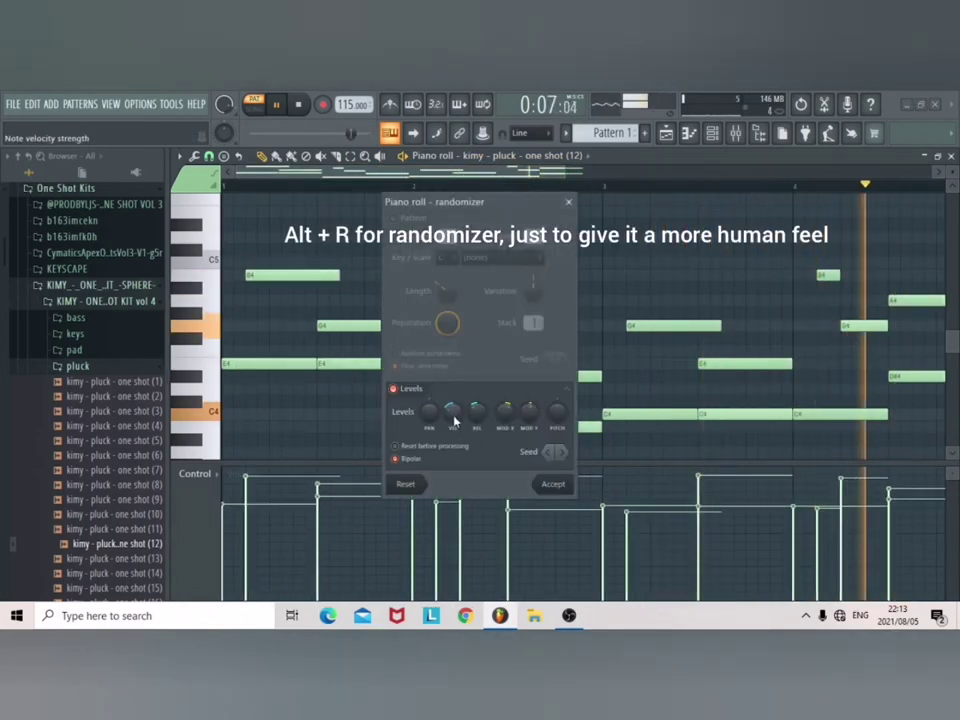
left_click_drag(453, 415, 453, 409)
left_click(555, 485)
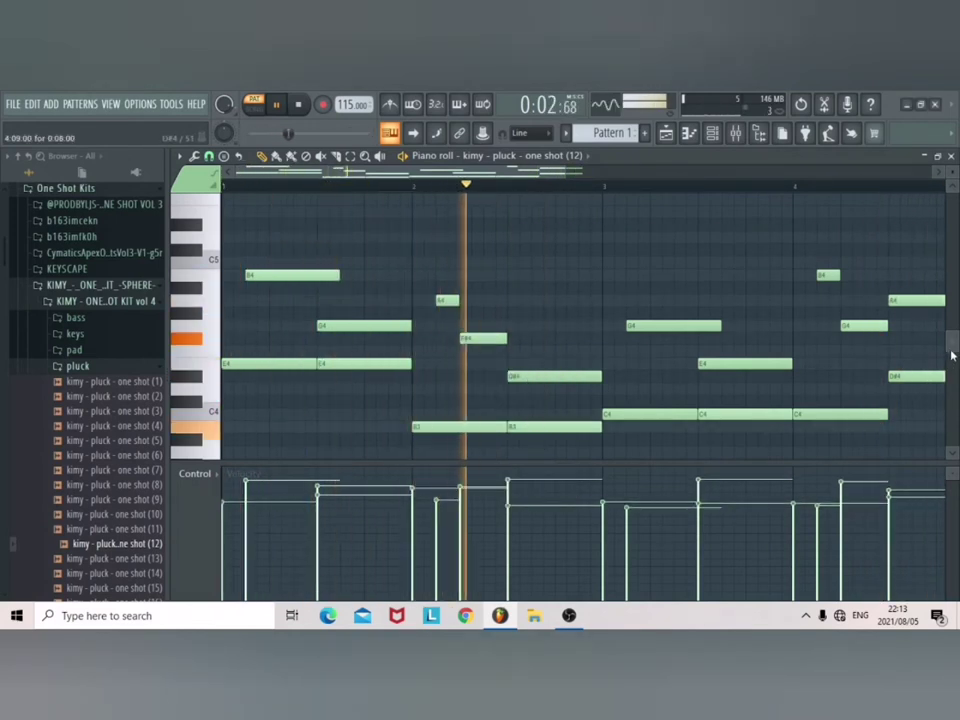
Start a top melody in bar 1 above the chords with short B5, G5, A5 and G5 notes
left_click_drag(949, 354, 953, 332)
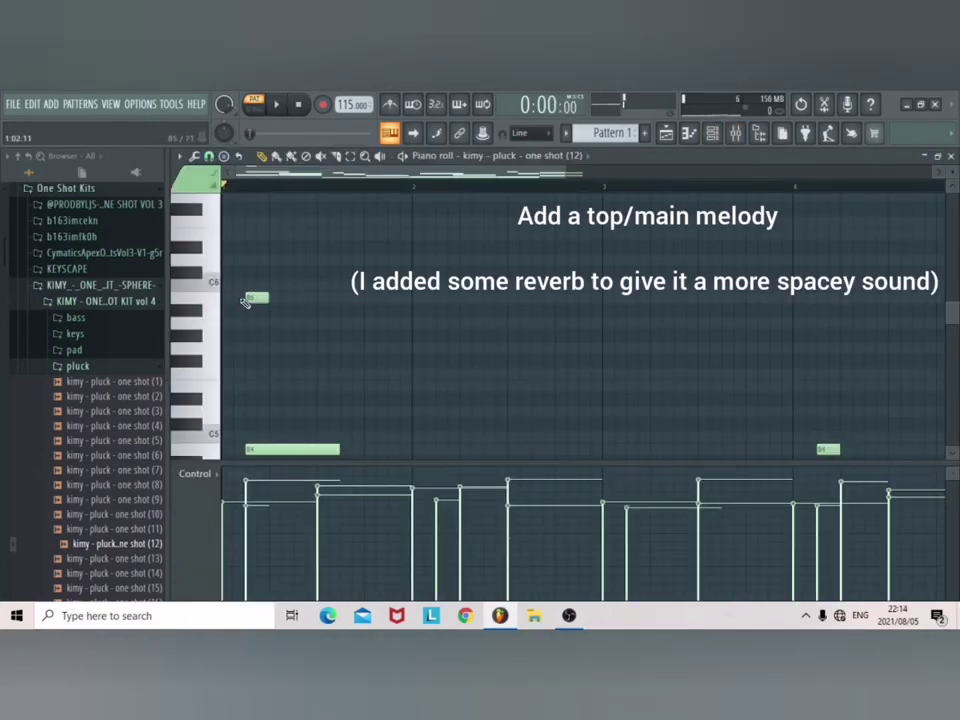
left_click_drag(252, 296, 279, 302)
left_click(302, 347)
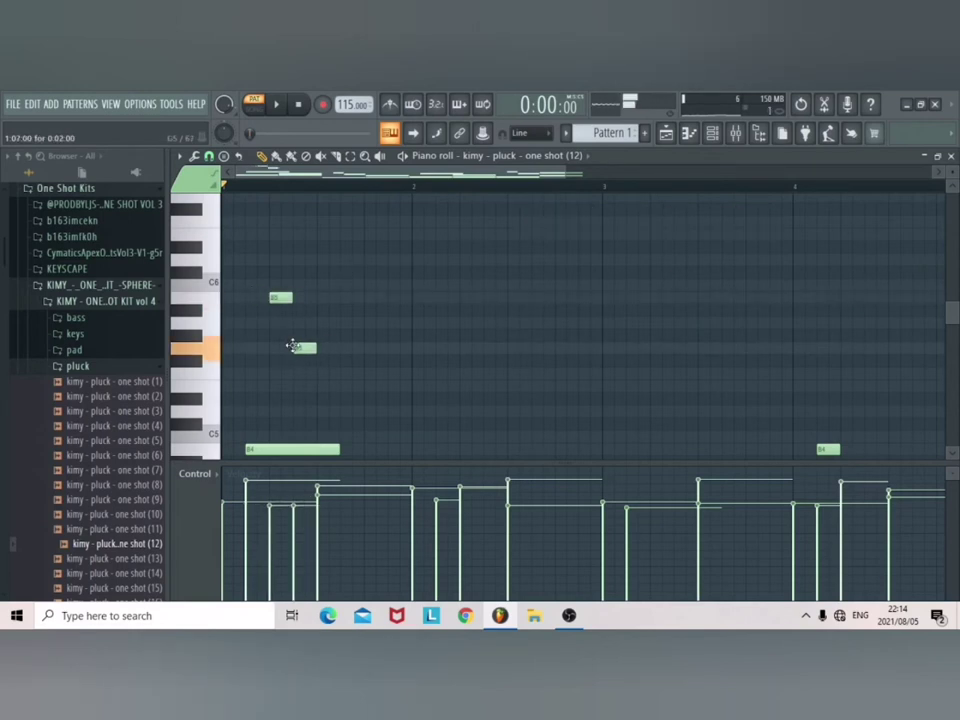
left_click_drag(367, 303, 363, 326)
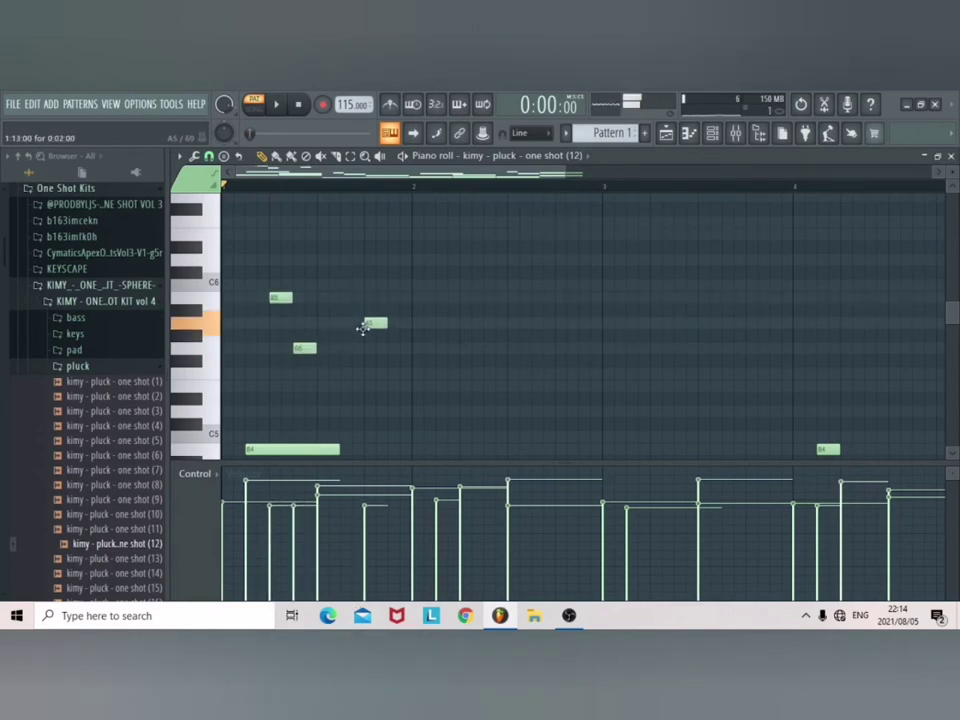
left_click(386, 348)
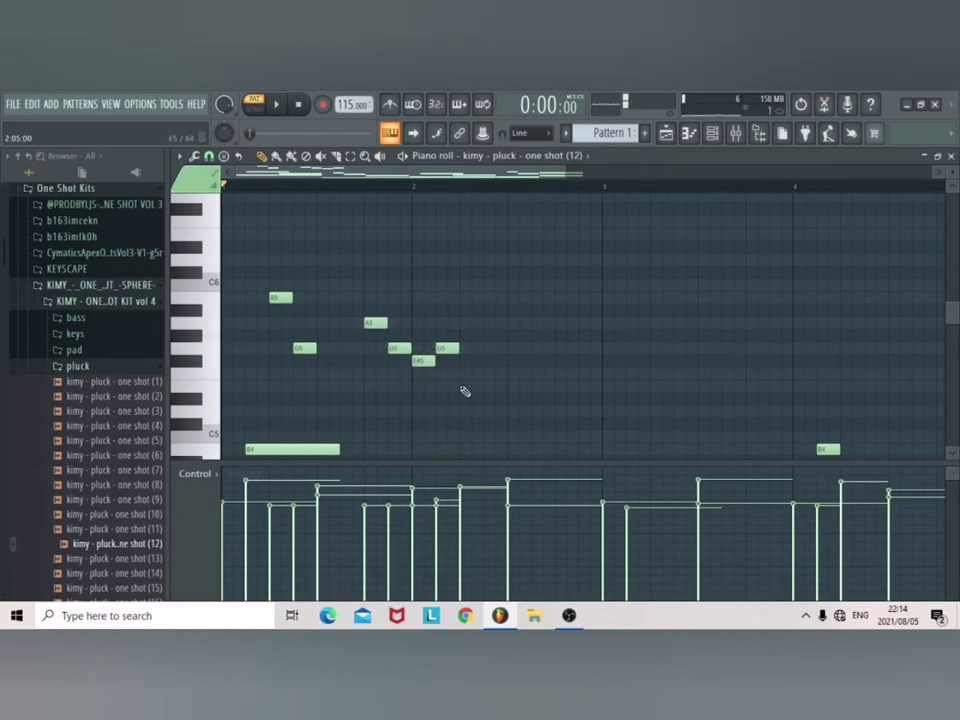
Continue the top melody through bar 2 with D#5, E5 and C5 notes
left_click_drag(460, 400, 460, 402)
left_click_drag(504, 394, 511, 387)
left_click_drag(552, 448, 550, 430)
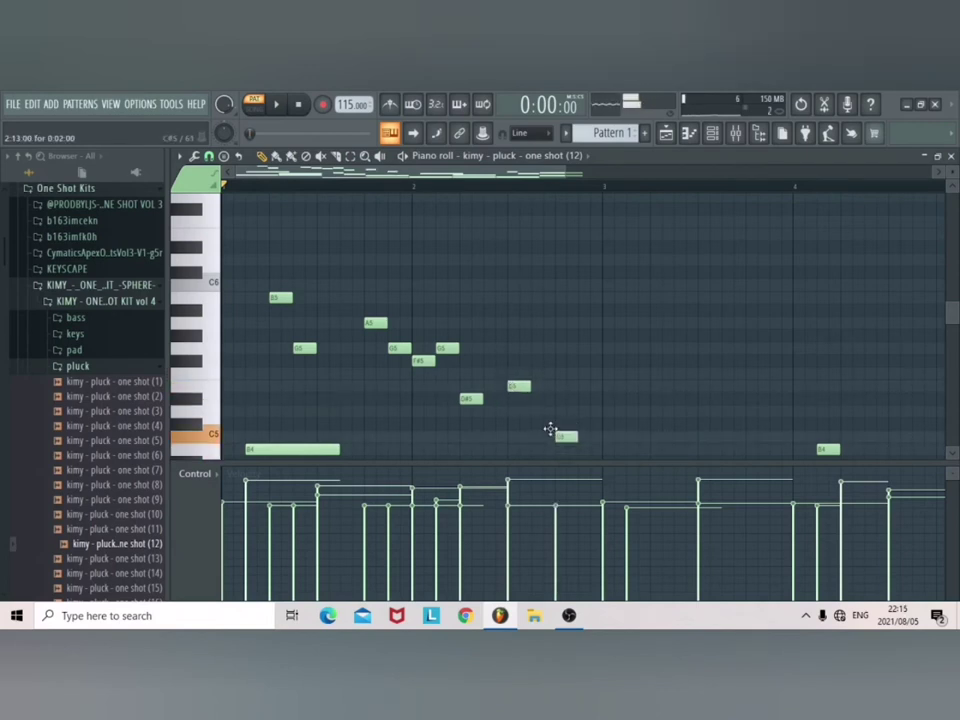
Finish bar 4's melody with lengthened F#5 and D#5 notes, and stretch bar 3's last G5 up to the A5 in bar 4
left_click(660, 360)
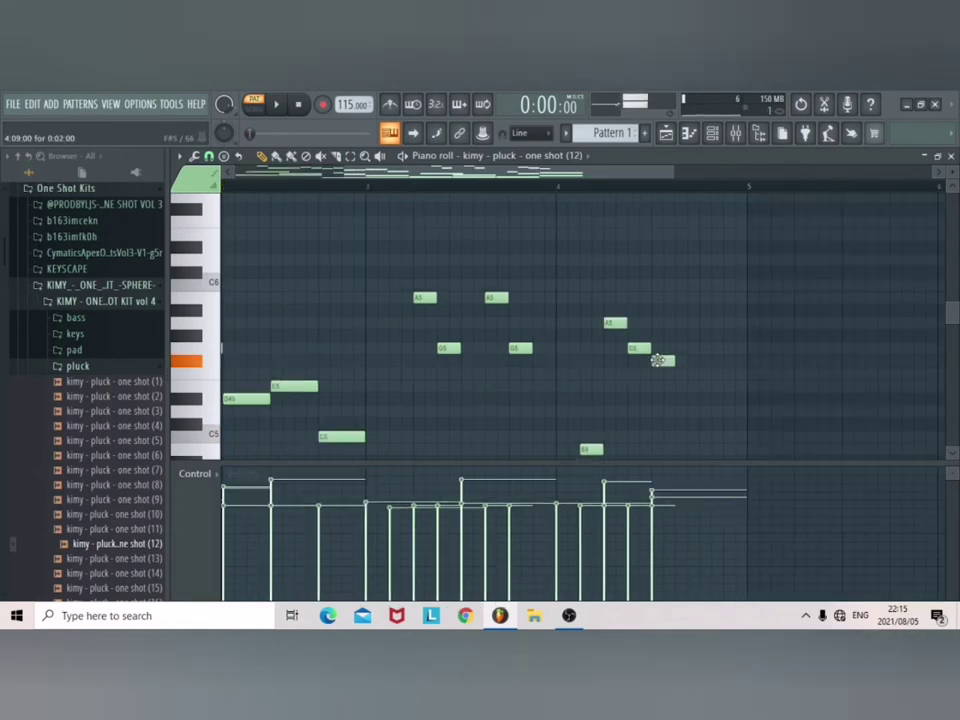
left_click(699, 400)
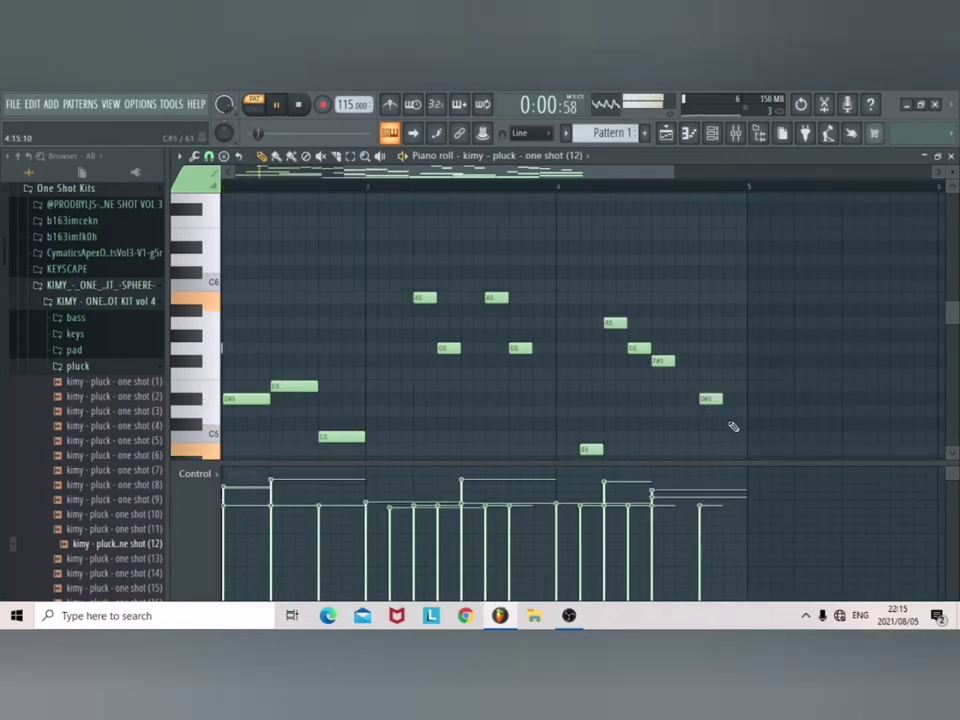
left_click_drag(733, 425, 692, 368)
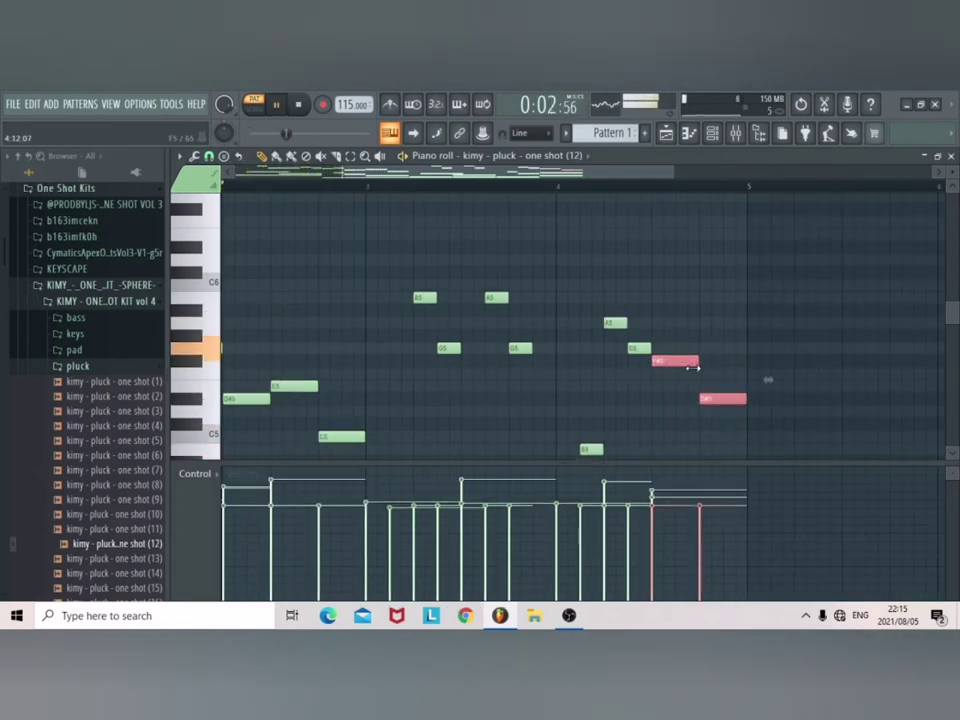
left_click_drag(531, 348, 604, 360)
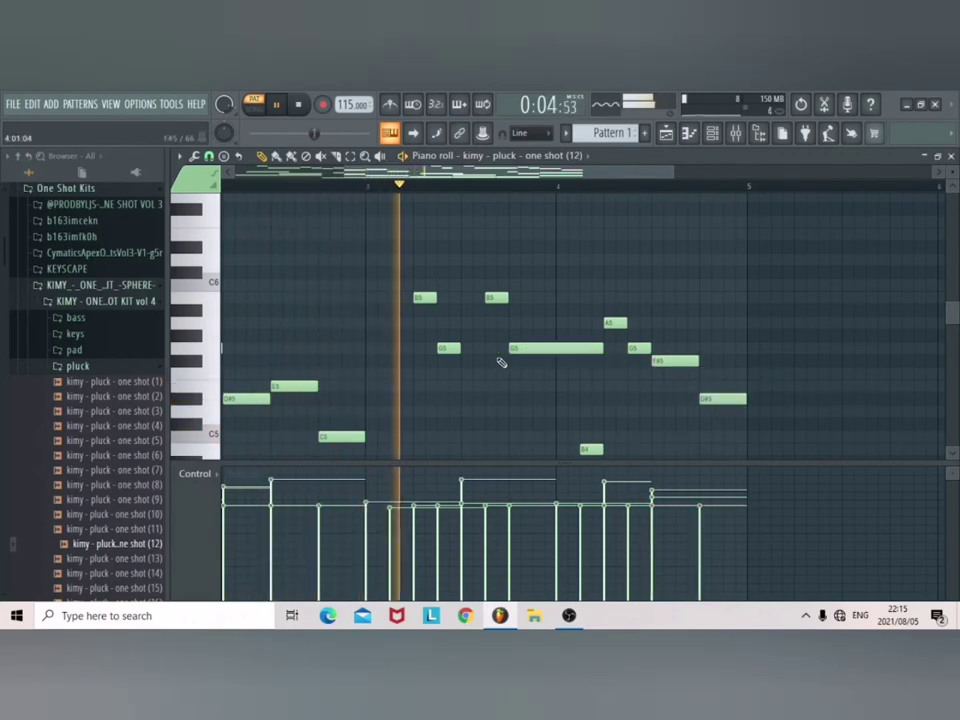
Rework bar 3 of the top melody: lengthen the first G5, shift the second B5 later and start the long G5 after it
left_click_drag(461, 348, 483, 349)
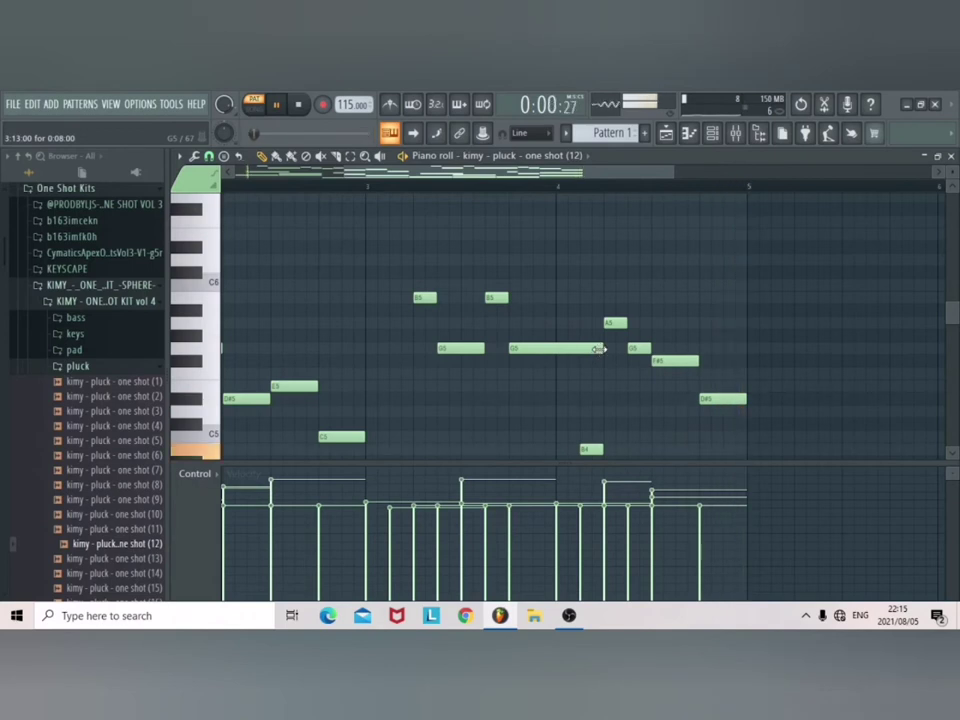
left_click_drag(568, 378, 518, 303)
left_click(492, 383, "ctrl")
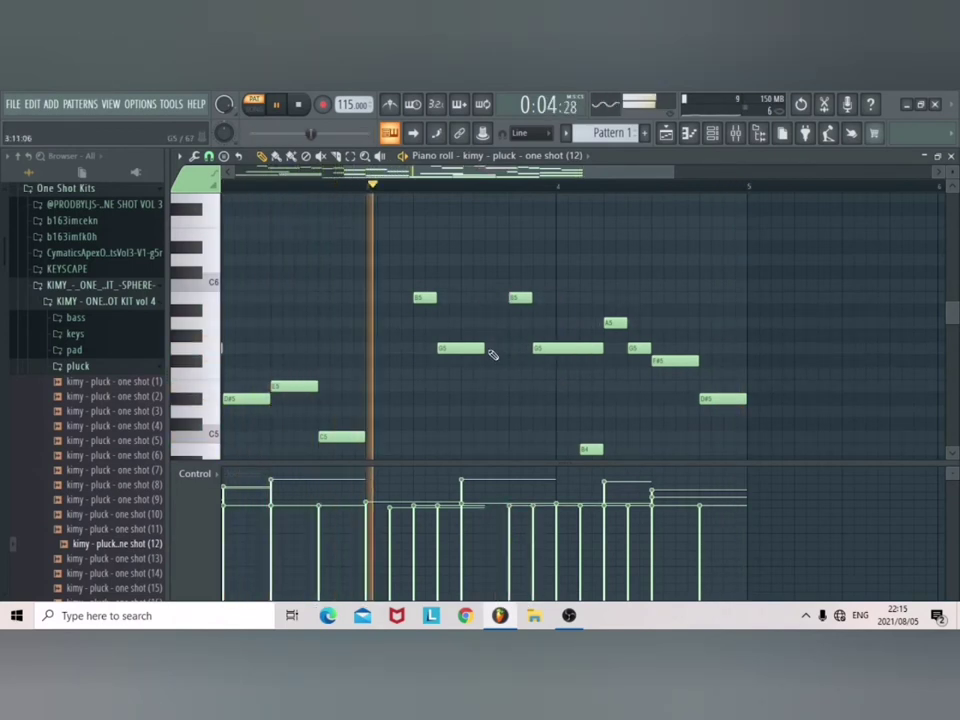
left_click_drag(490, 352, 508, 352)
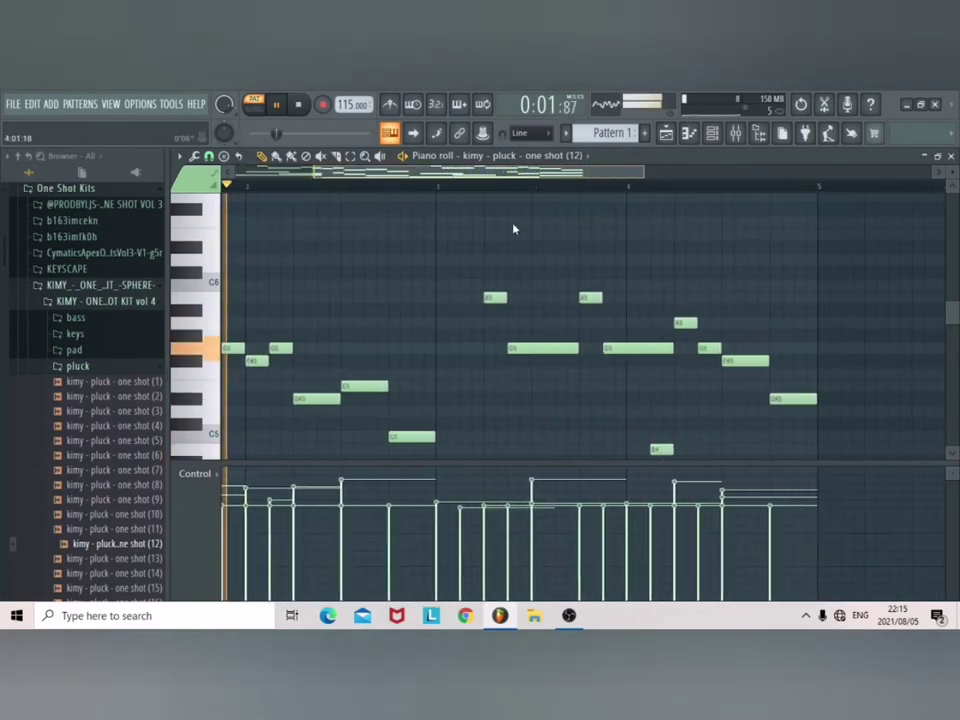
Duplicate the whole four-bar melody into bars 5 to 8 and stop playback
left_click_drag(780, 428, 40, 252)
key("ctrl+a")
key("ctrl+b")
key("ctrl+d")
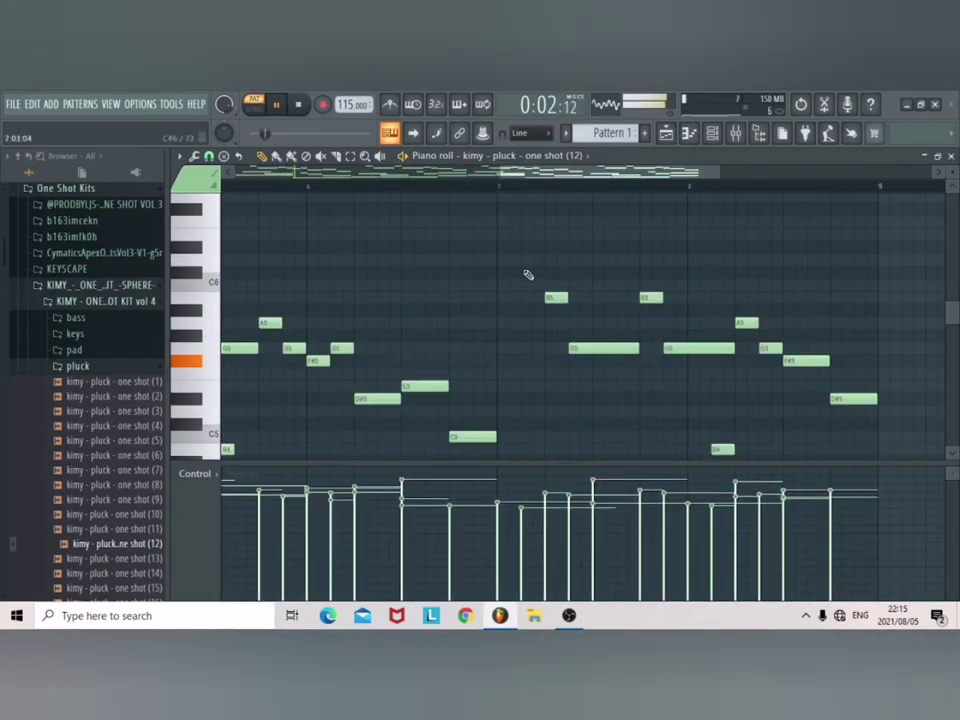
key("space")
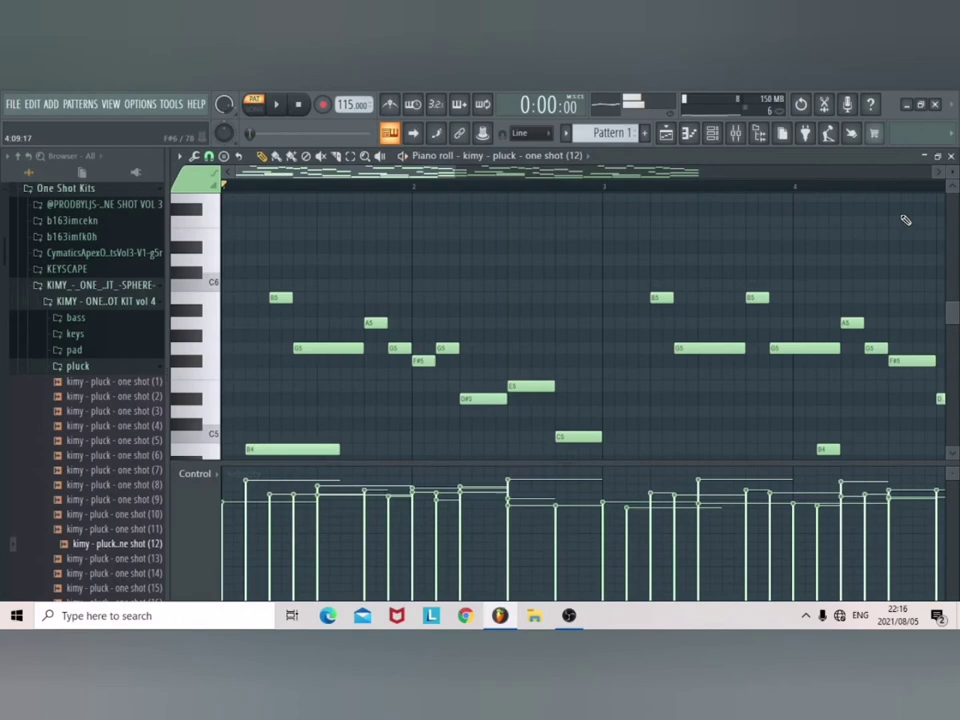
Add the [KB] bell (88) sample as a new channel and paste the pluck melody into its piano roll
left_click(951, 157)
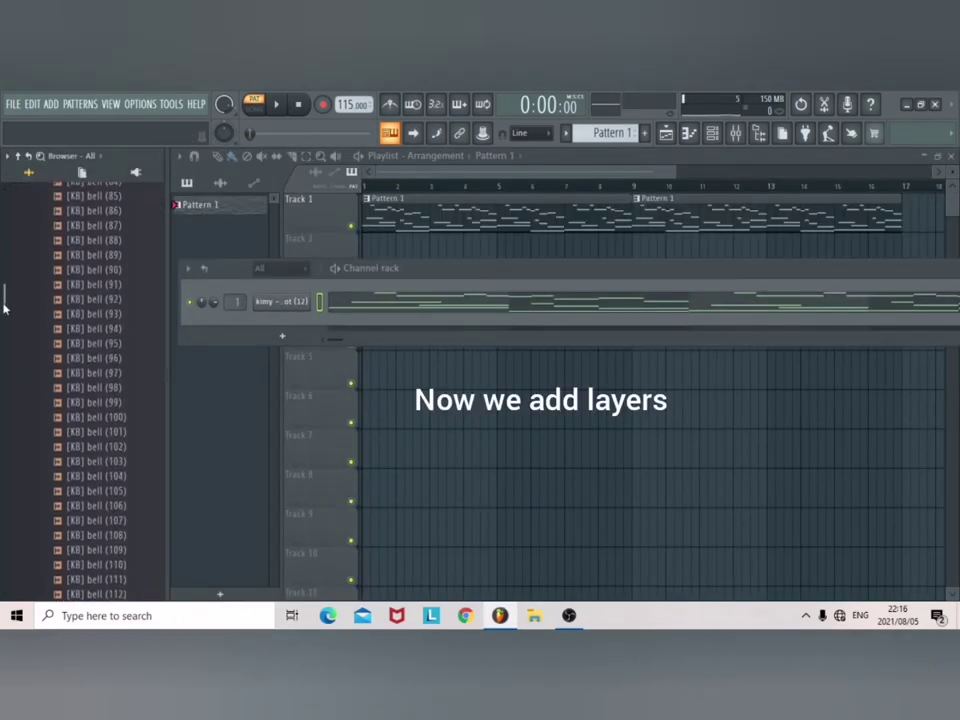
left_click(101, 246)
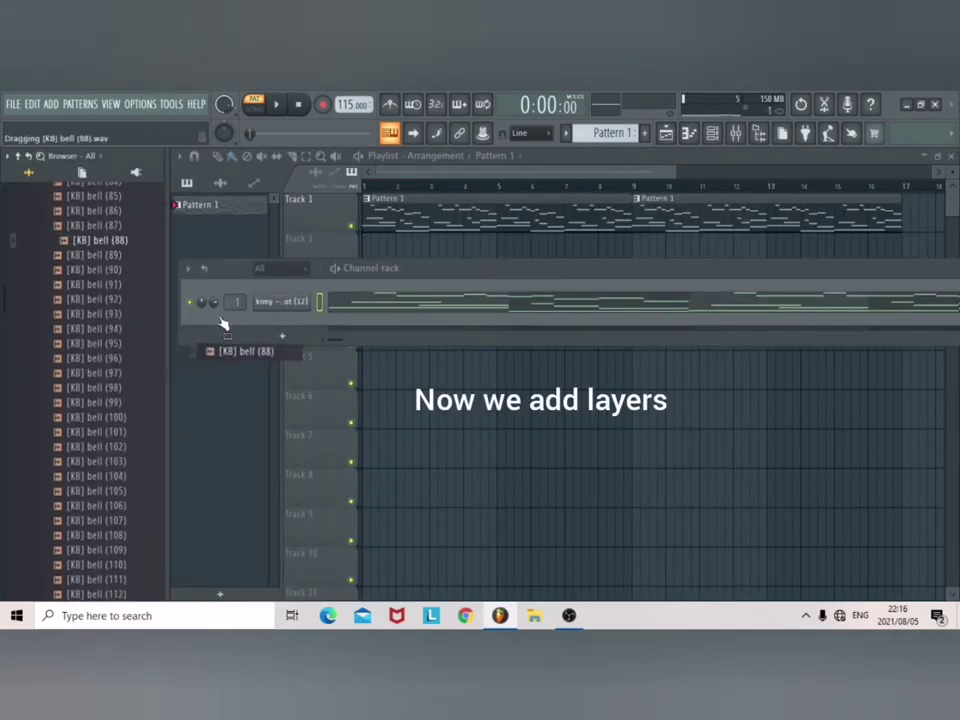
left_click_drag(224, 324, 228, 333)
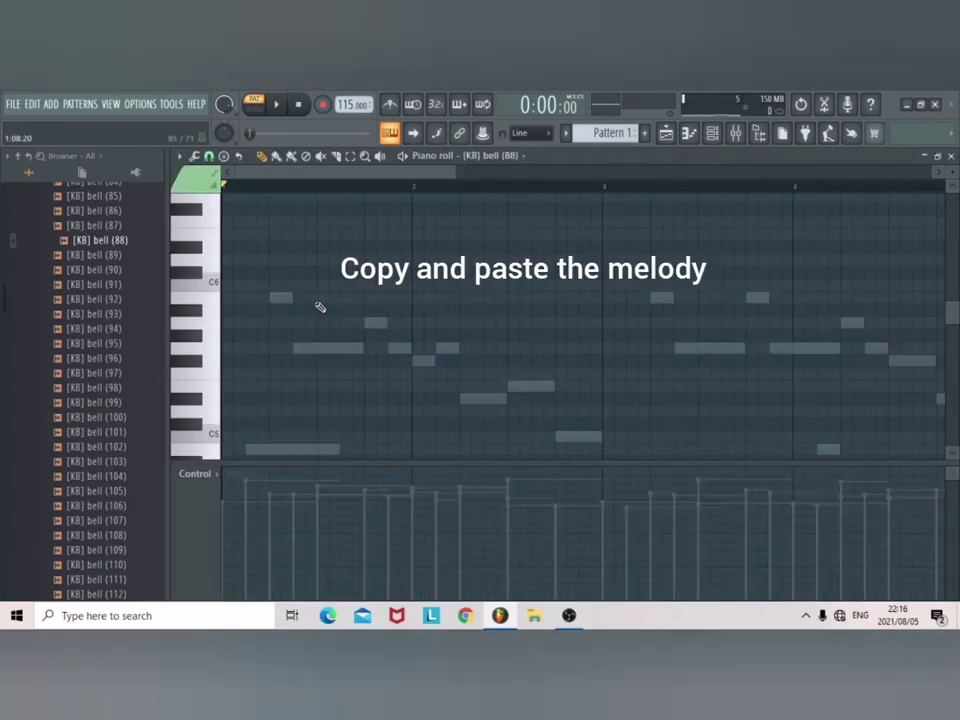
key("ctrl+v")
key("ctrl+d")
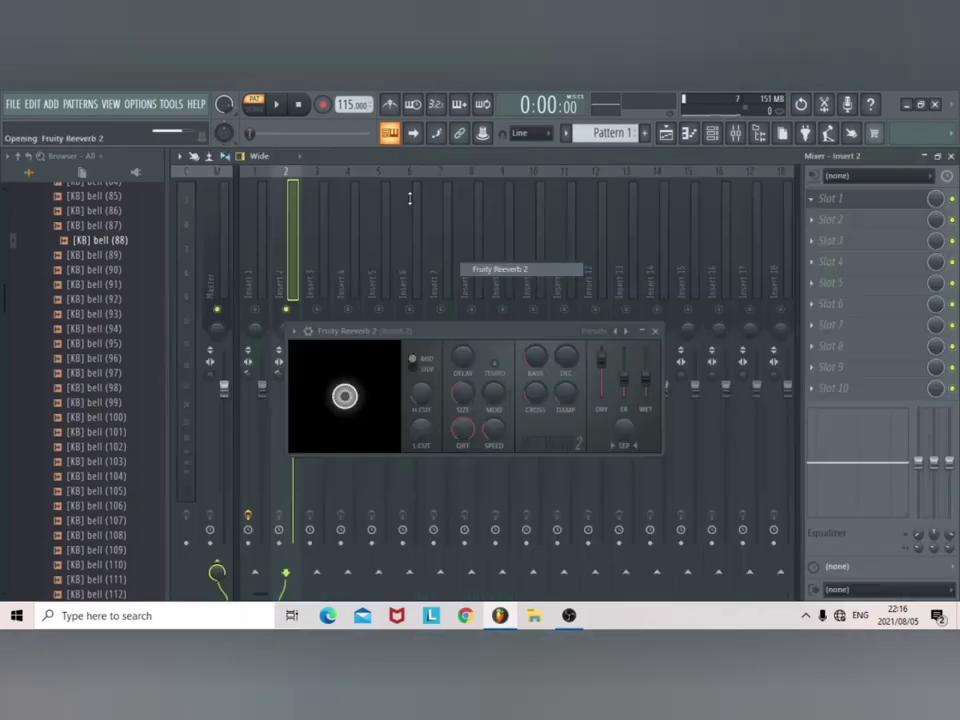
Choose a preset for Fruity Reeverb 2 on Insert 2 during playback and reduce the effect's mix level
key("space")
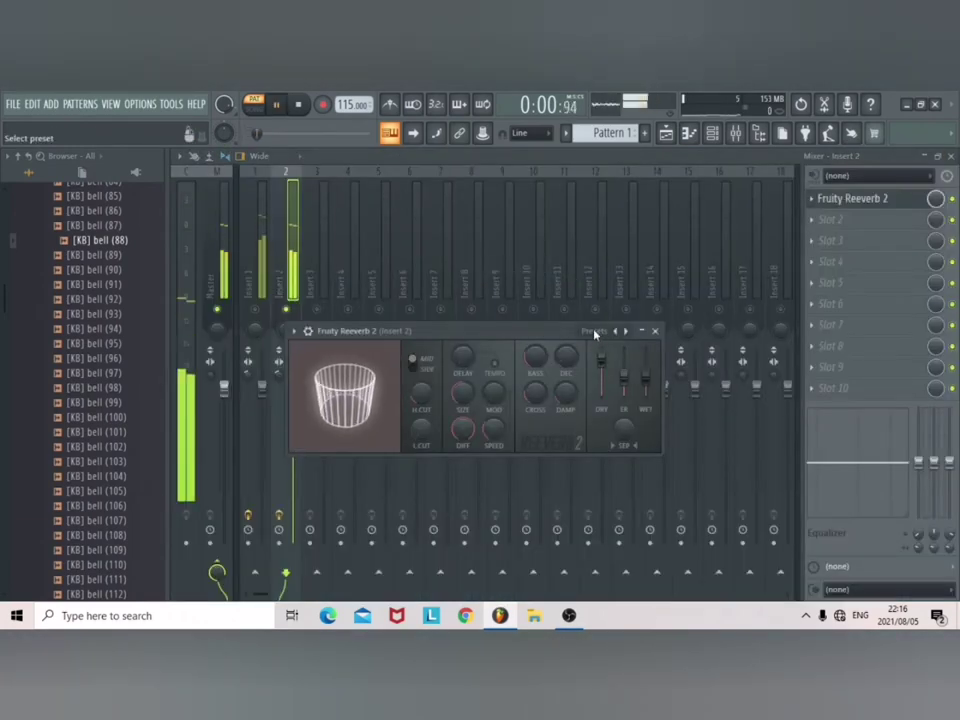
left_click(594, 331)
left_click(621, 405)
left_click(655, 331)
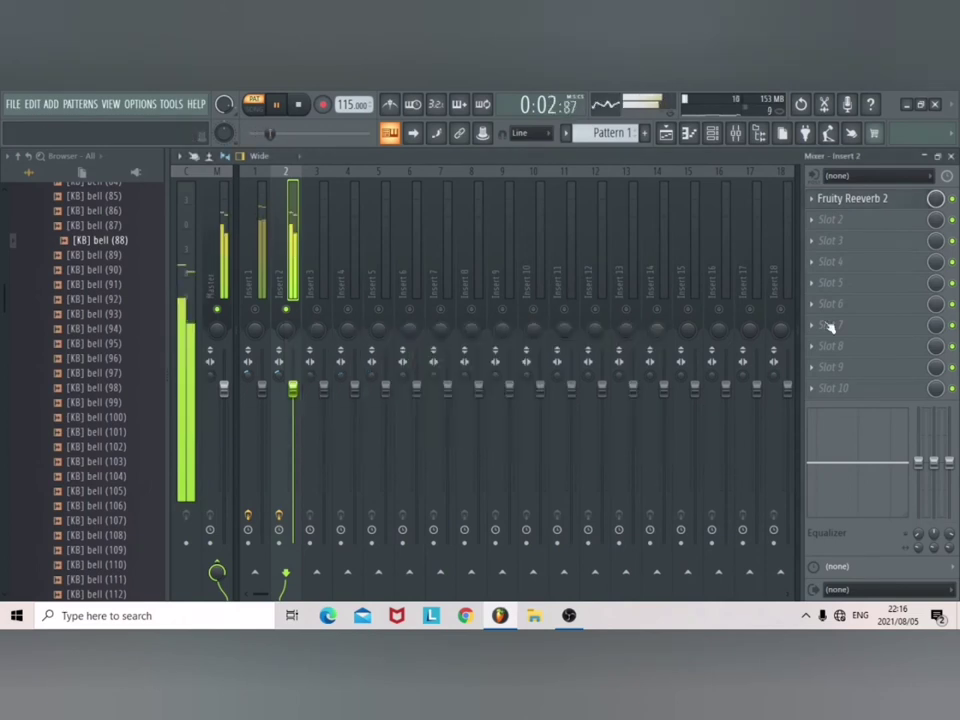
left_click_drag(935, 198, 935, 214)
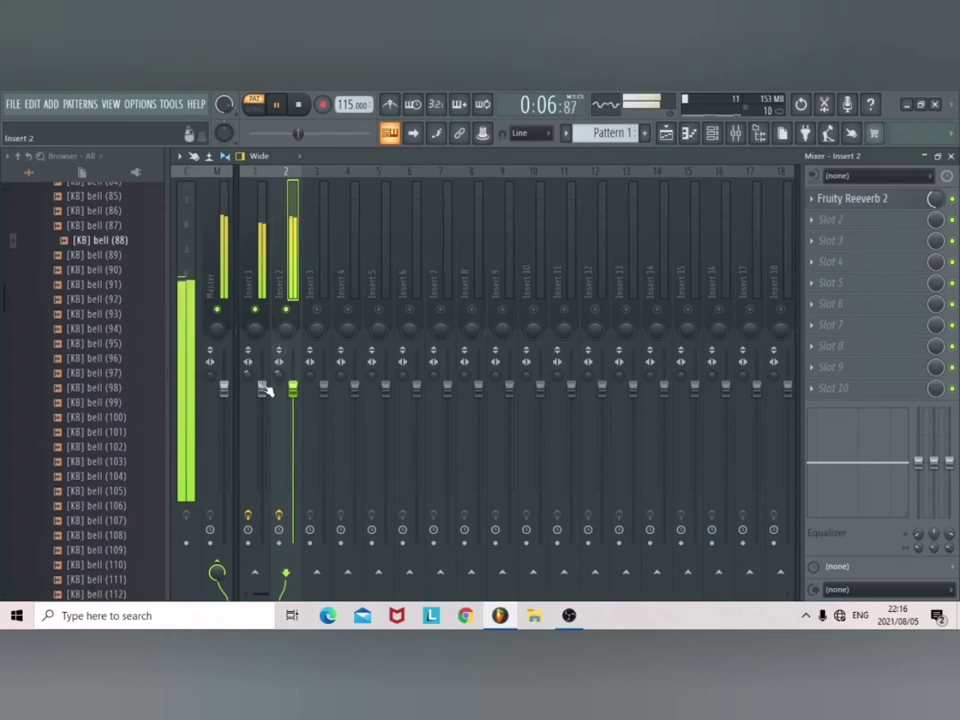
Lower Insert 1's volume well below Insert 2's and close the mixer
left_click_drag(264, 389, 262, 400)
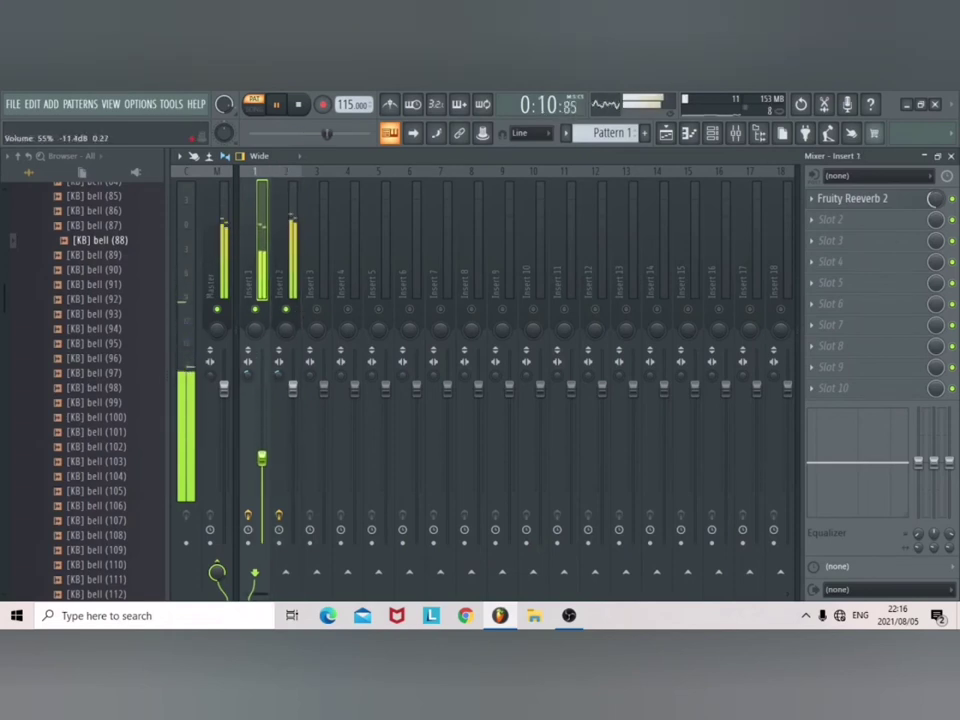
left_click_drag(262, 458, 262, 466)
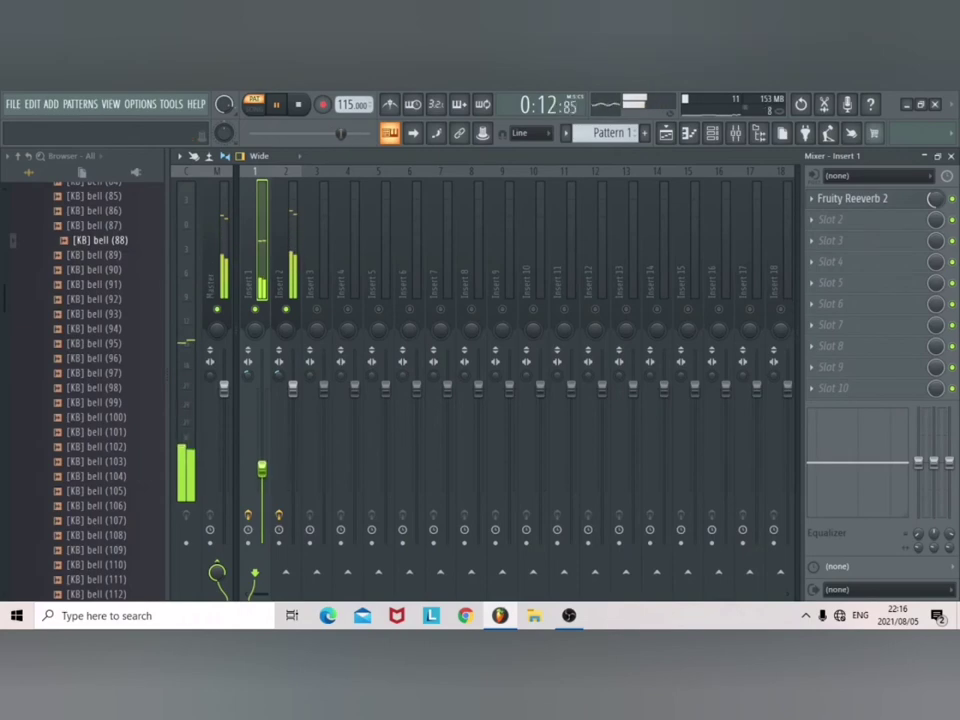
left_click(951, 157)
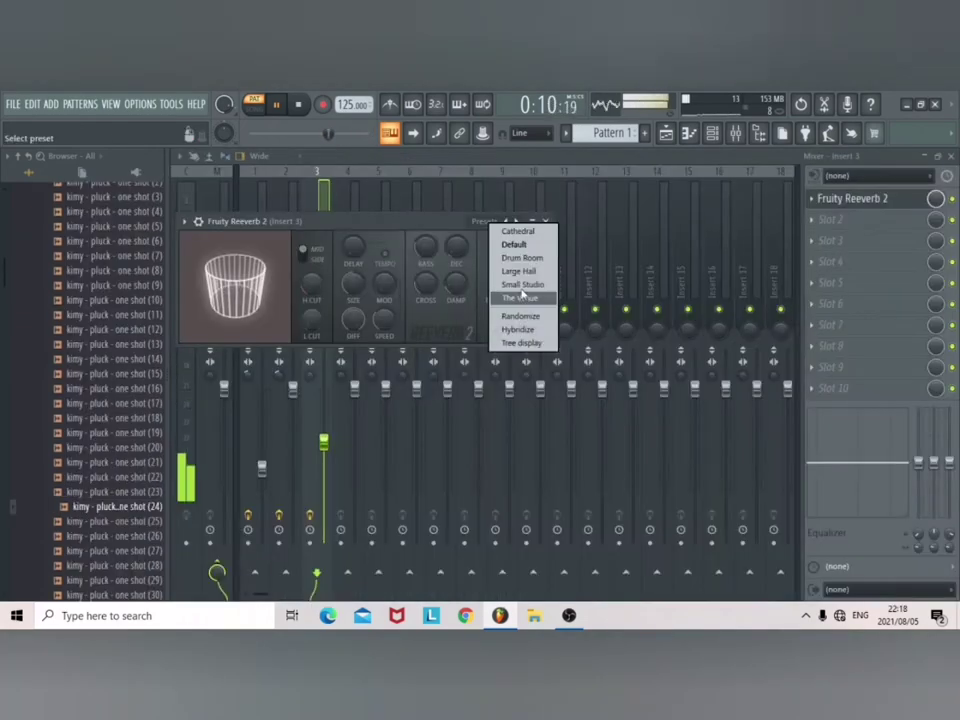
Apply the Large Hall preset to Fruity Reeverb 2 on Insert 3
left_click(523, 274)
left_click(544, 219)
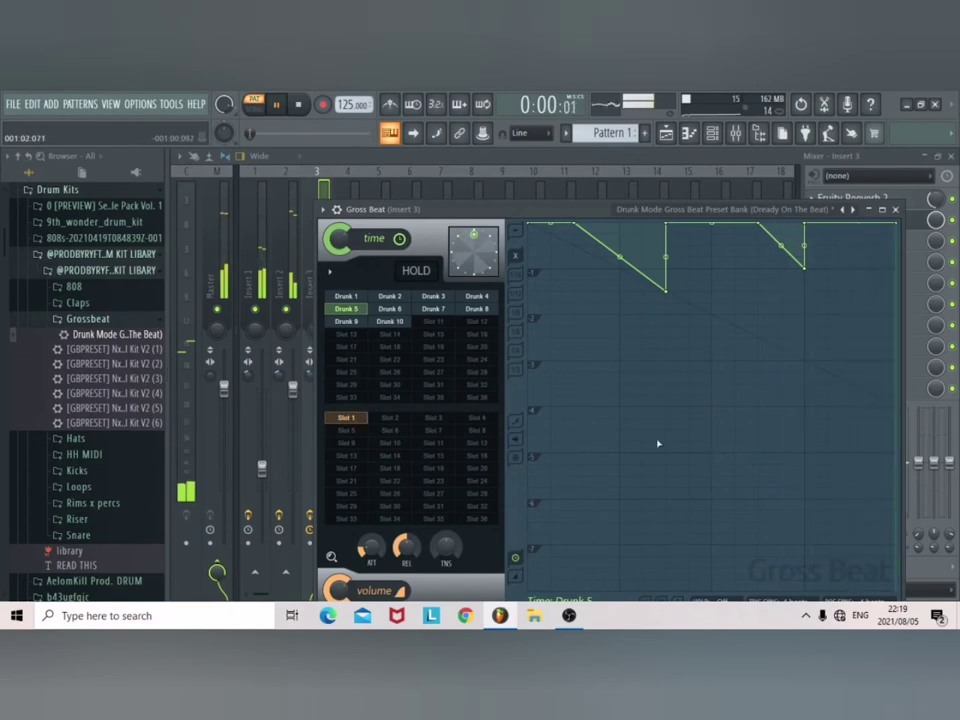
Try the Drunk 7 time slot in Gross Beat on Insert 3, settle on Drunk 10, and raise Insert 3's volume slightly
left_click(436, 310)
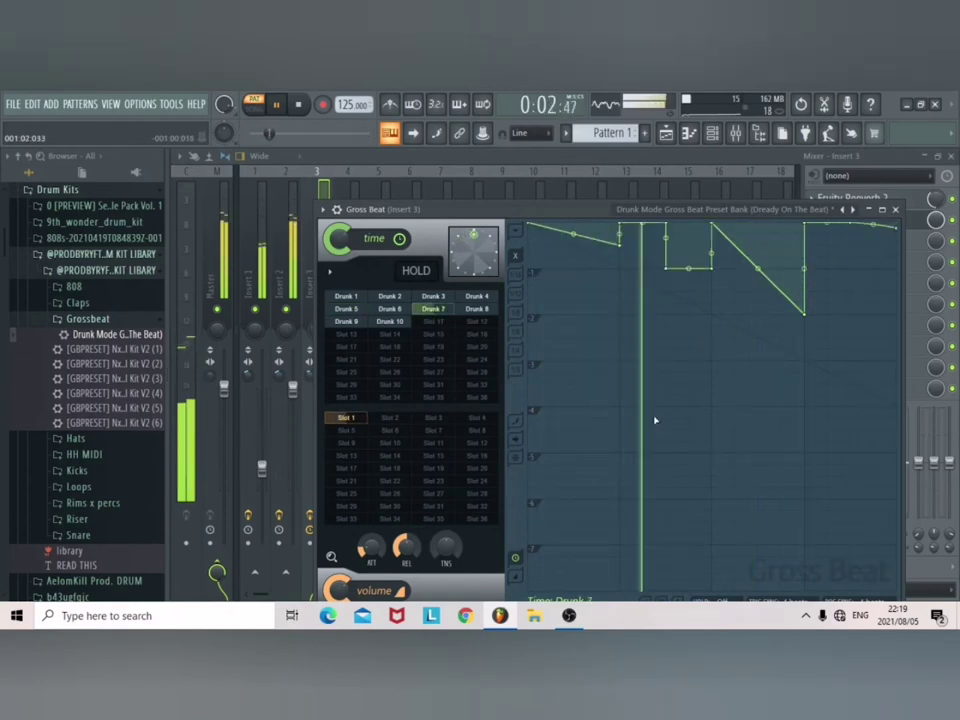
left_click(392, 322)
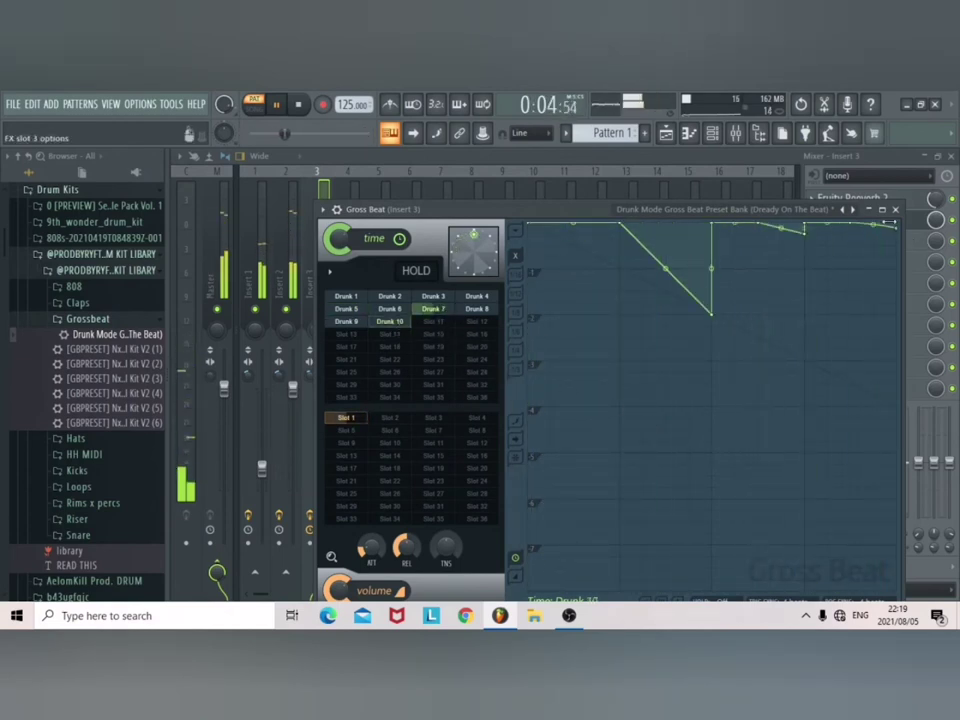
left_click(896, 211)
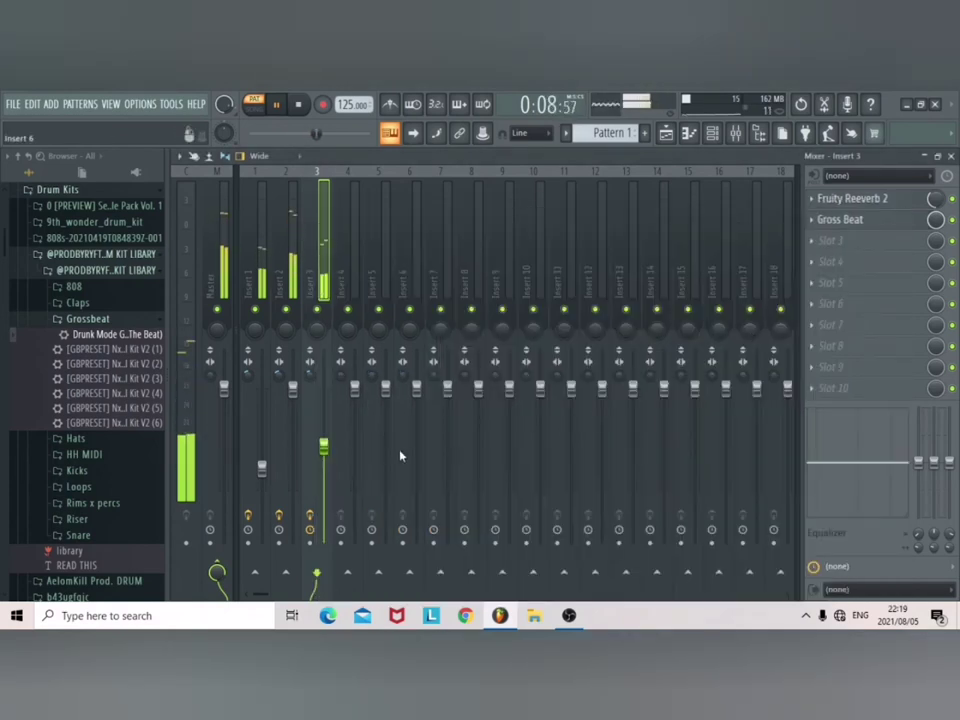
left_click_drag(325, 447, 325, 442)
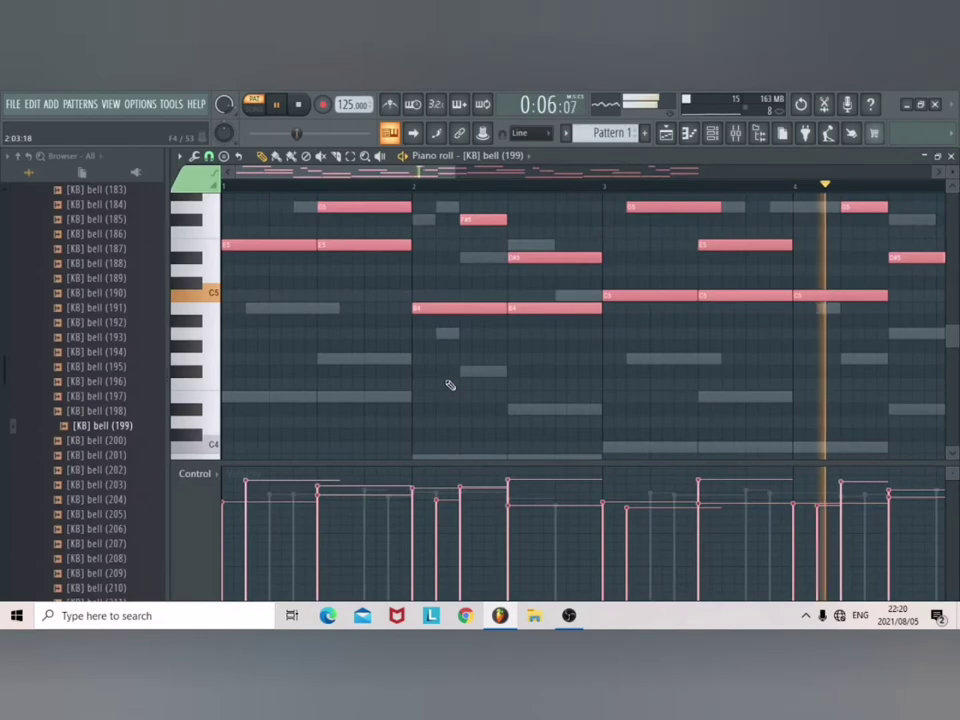
Deselect the notes in the [KB] bell (199) piano roll and check that channel's volume envelope settings
left_click(451, 381, "ctrl")
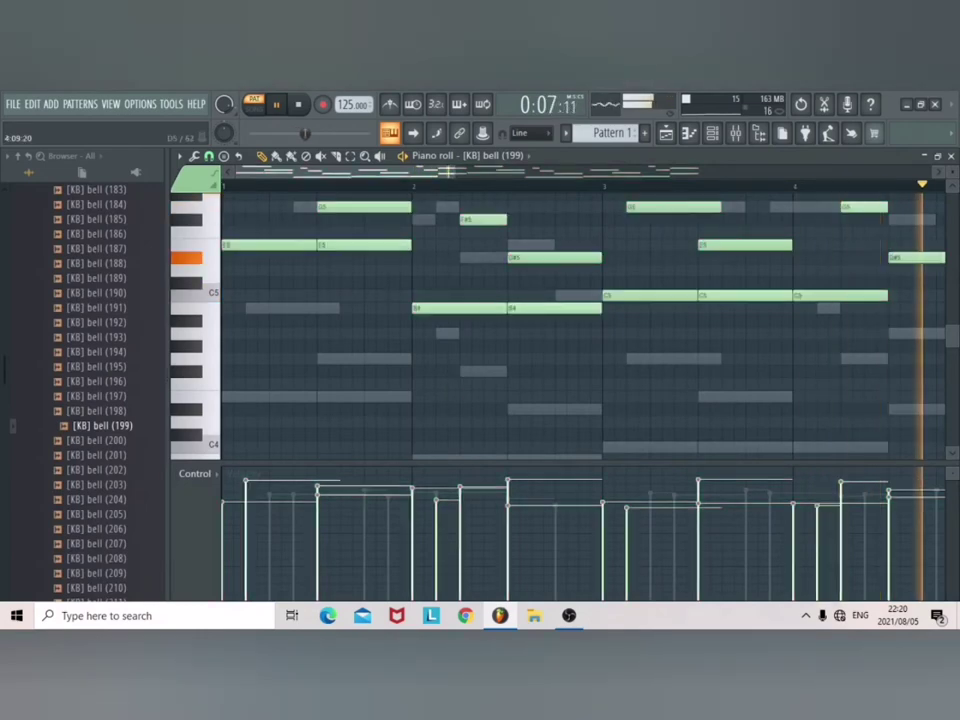
left_click(951, 156)
left_click(289, 265)
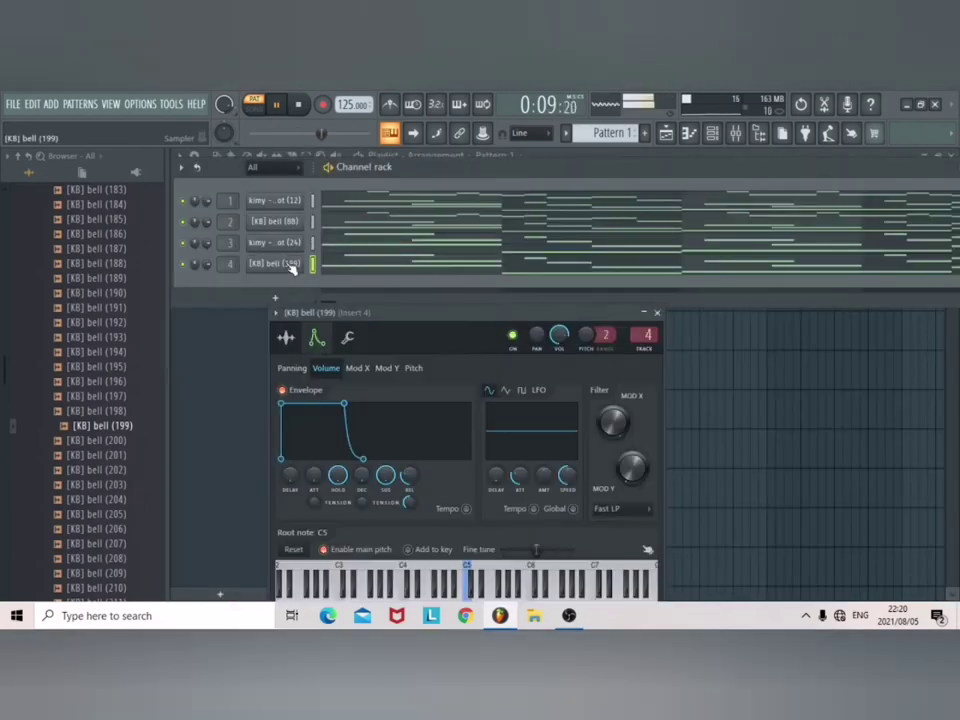
left_click(657, 314)
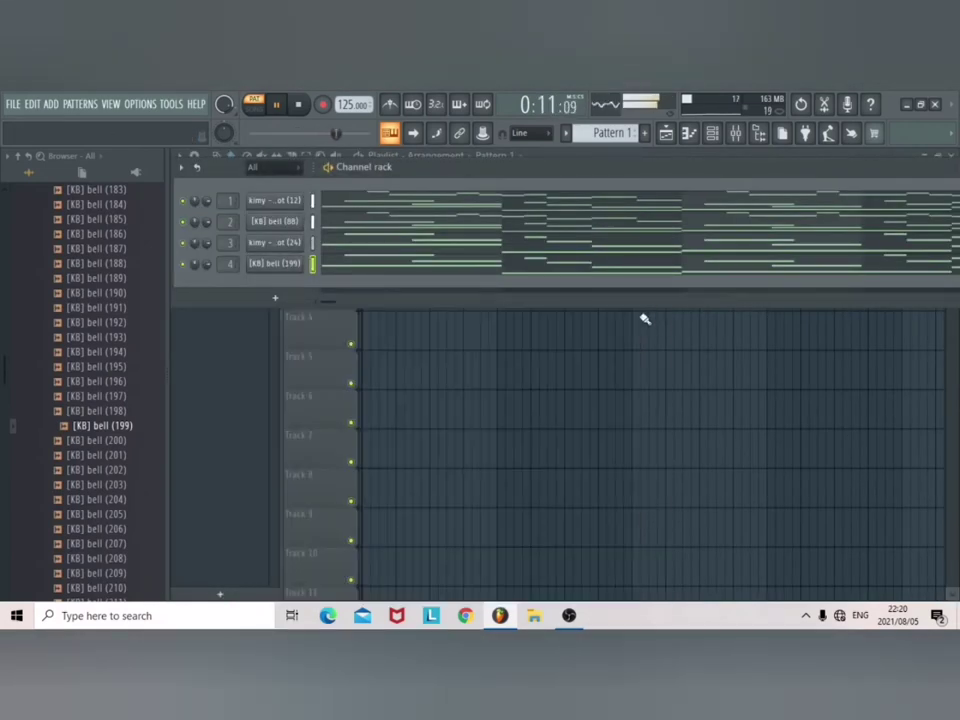
Lower Insert 4's volume to about -9.5 dB and bring Insert 3 down slightly
left_click(737, 135)
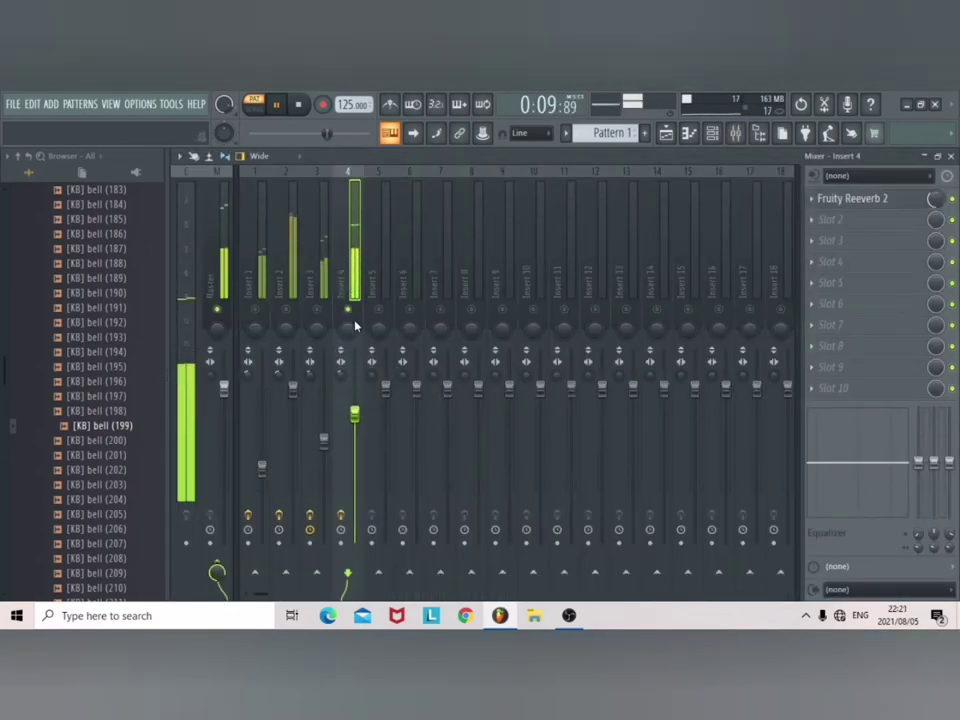
left_click_drag(355, 435, 355, 447)
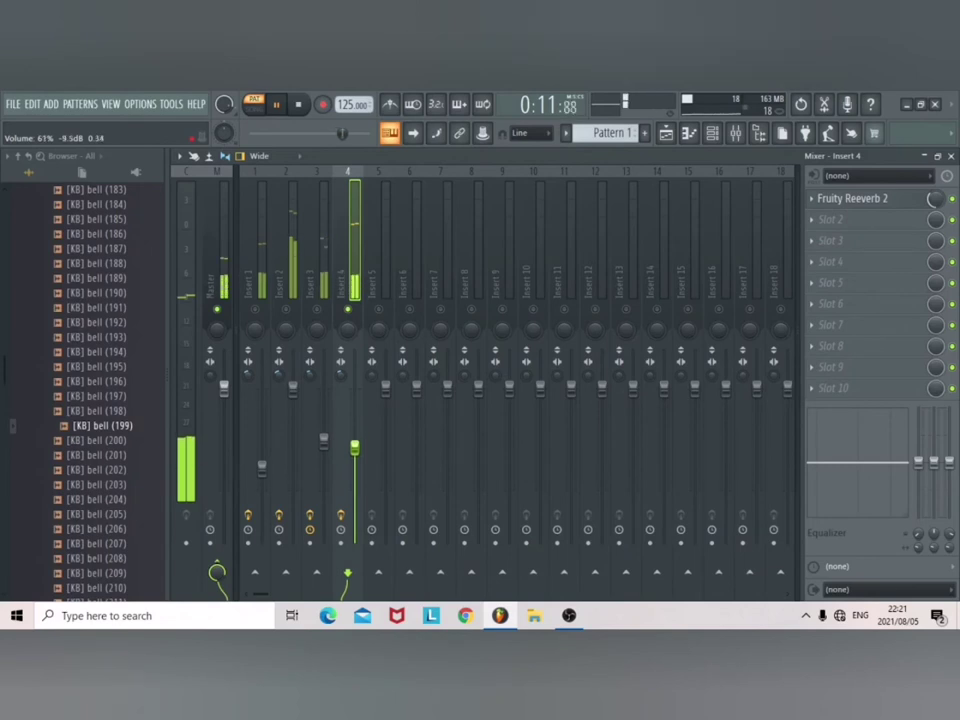
left_click(324, 440)
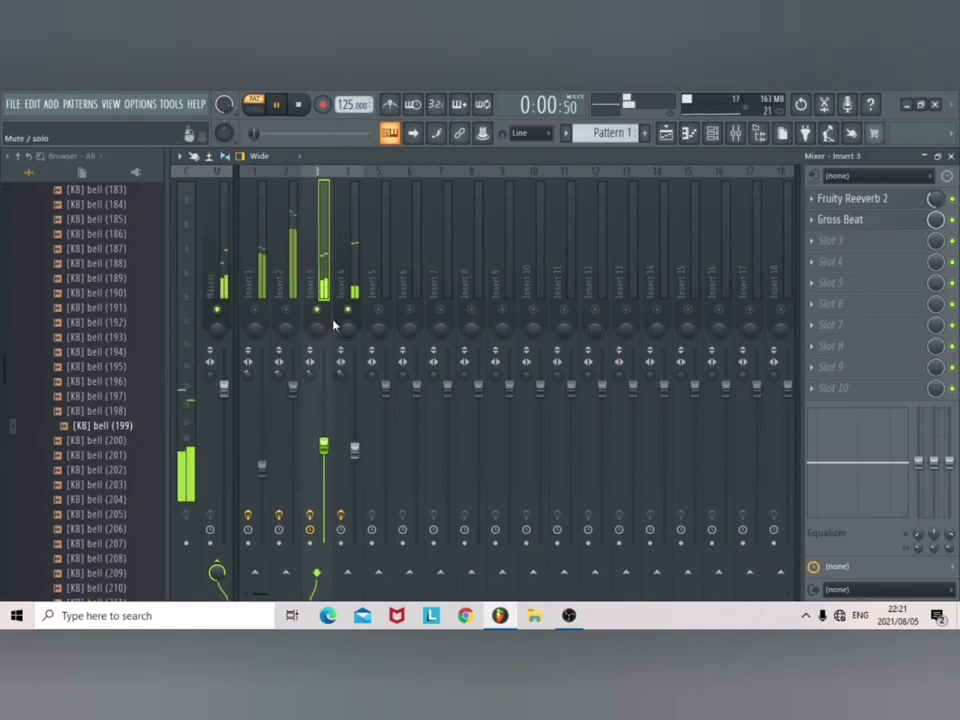
Review the [KB] bell (199) notes in the piano roll and inspect the pluck one shot (24) channel in the channel rack
left_click(689, 133)
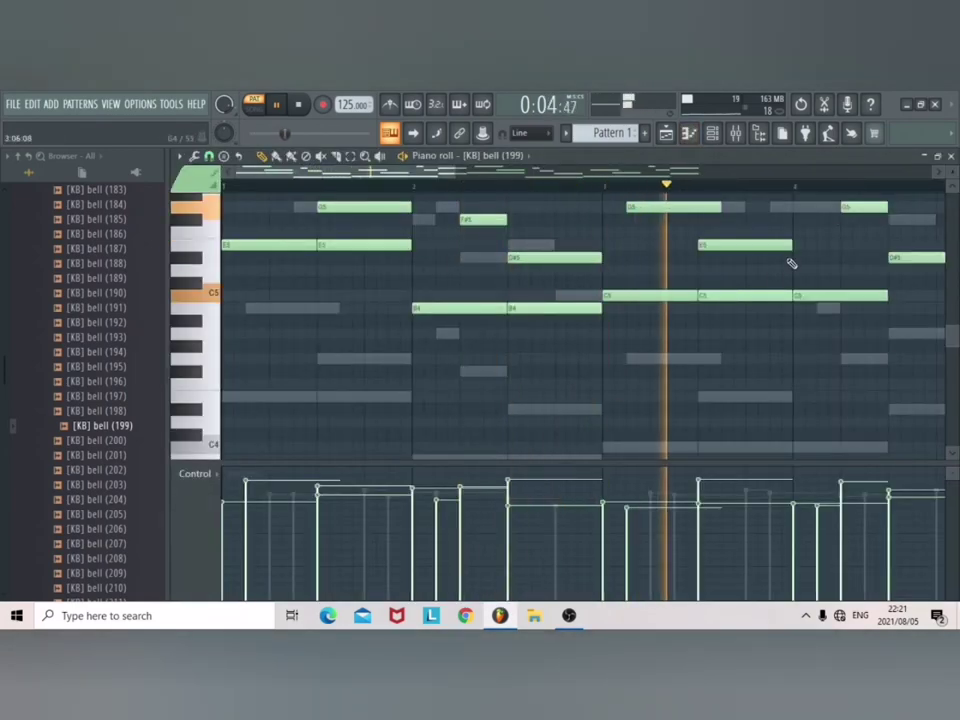
left_click(950, 156)
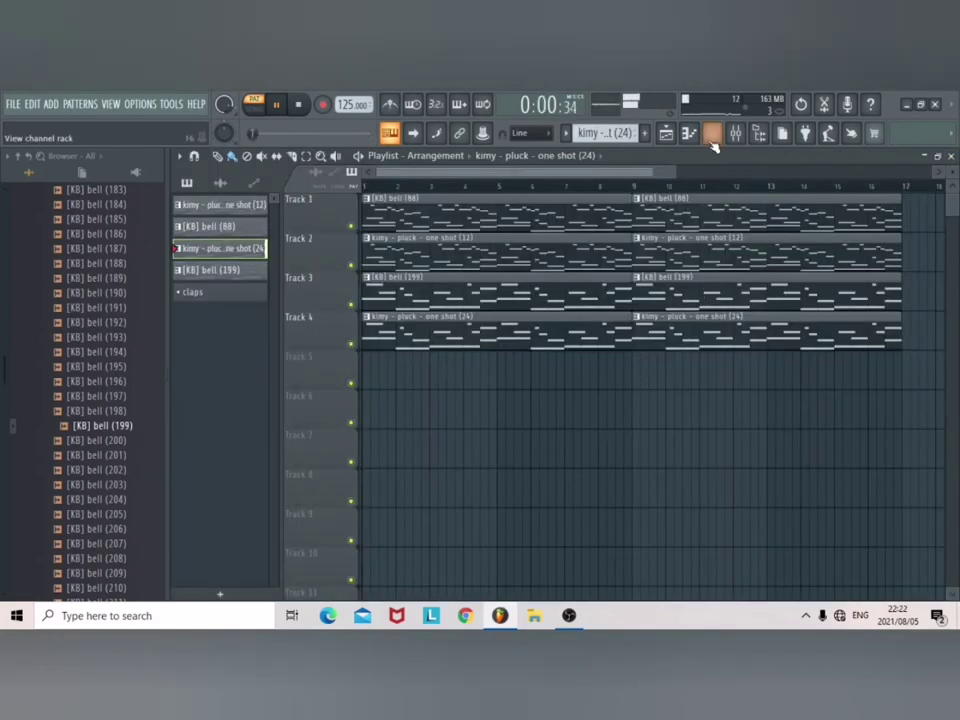
left_click(712, 135)
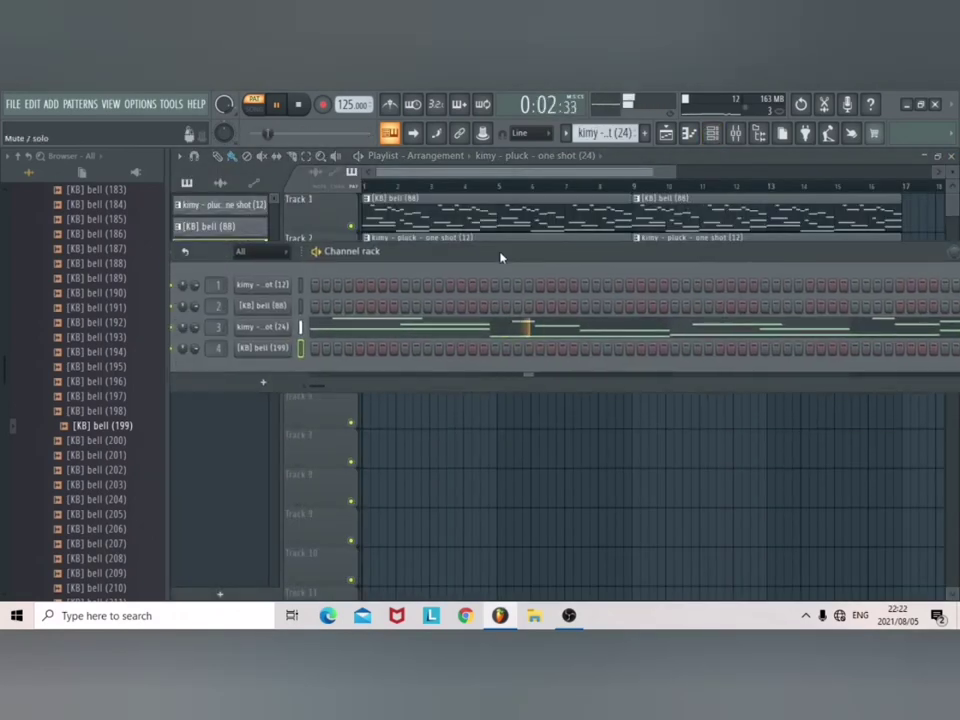
left_click(272, 328)
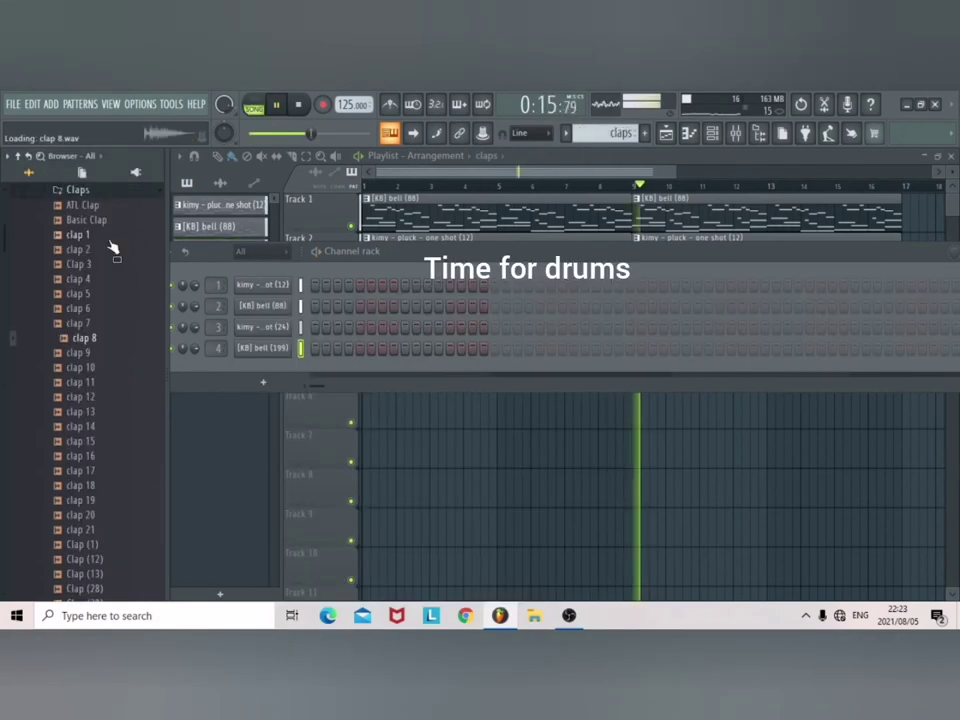
Audition the clap samples from clap 8 to clap 17 and add clap 17 as a new channel
key("Down")
key("Down")
key("Down")
key("Down")
key("Down")
key("Down")
key("Down")
key("Down")
key("Down")
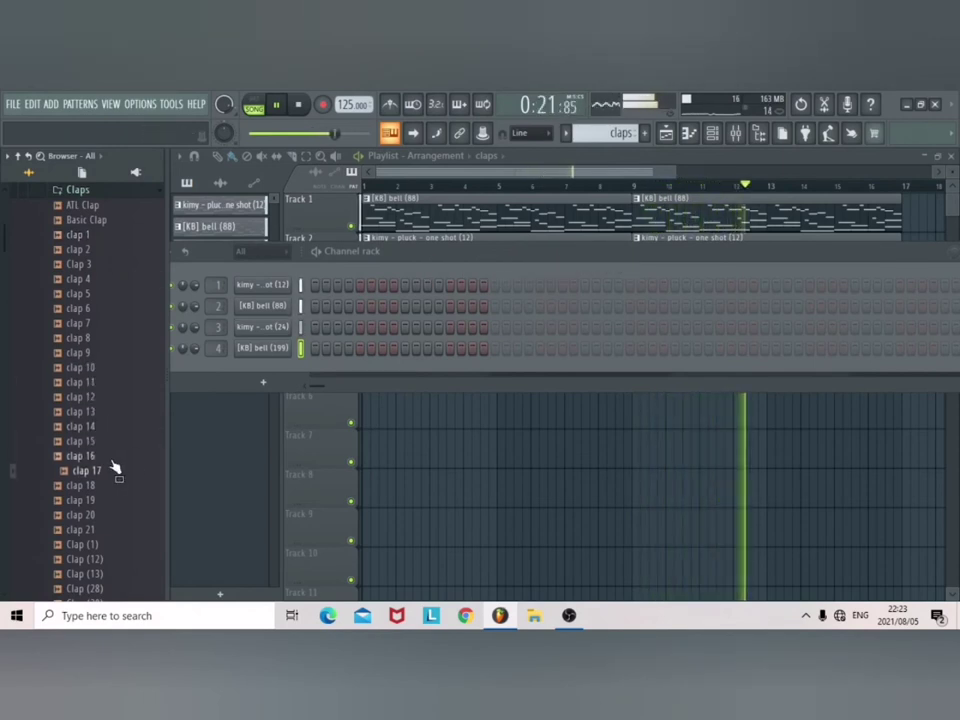
left_click_drag(108, 476, 218, 369)
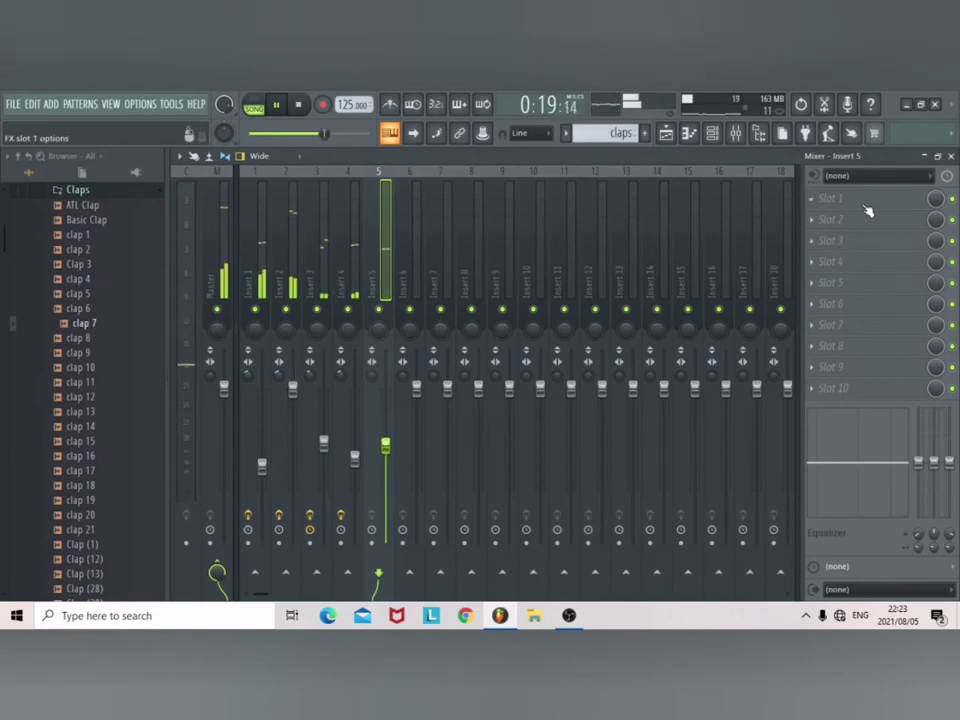
Load Maximus in the first effect slot of Insert 5 with the Punchy drums preset
left_click(868, 205)
left_click(500, 452)
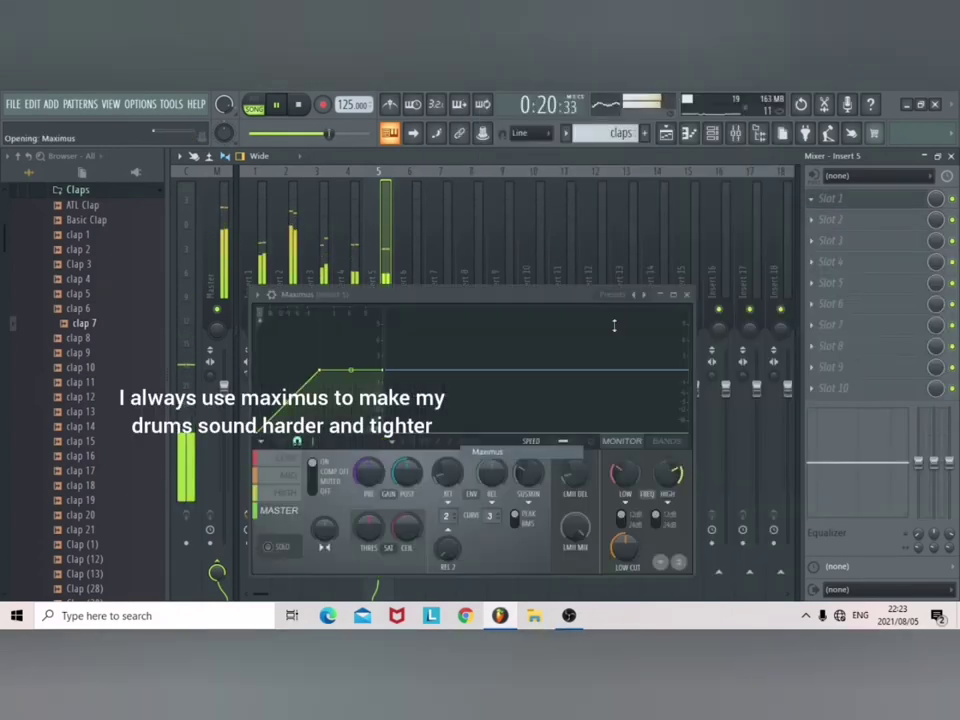
left_click(622, 296)
left_click(650, 341)
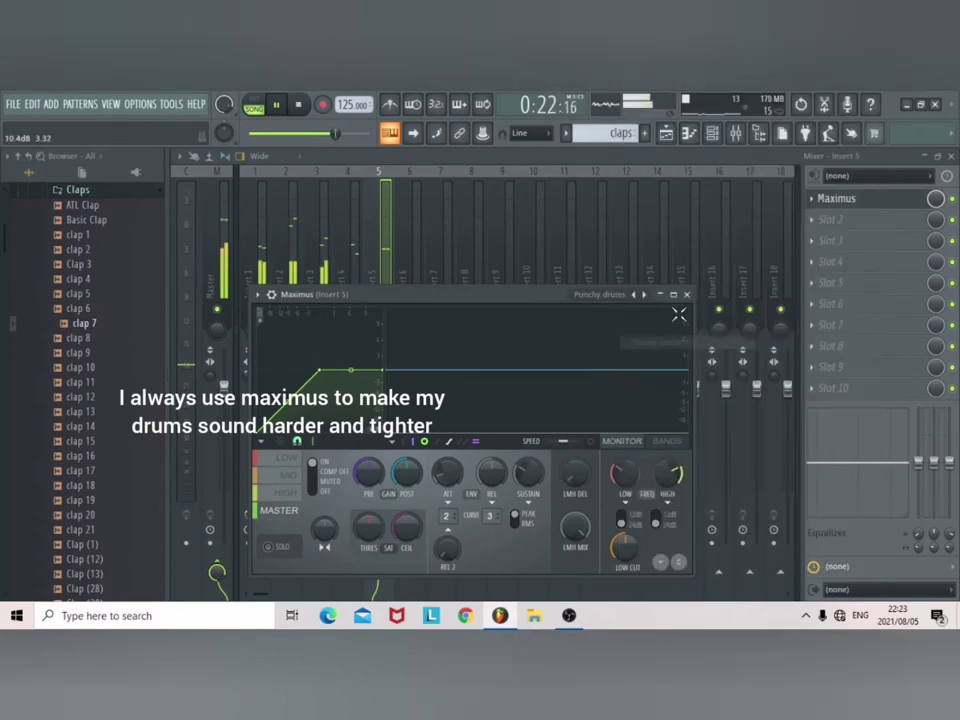
left_click(687, 294)
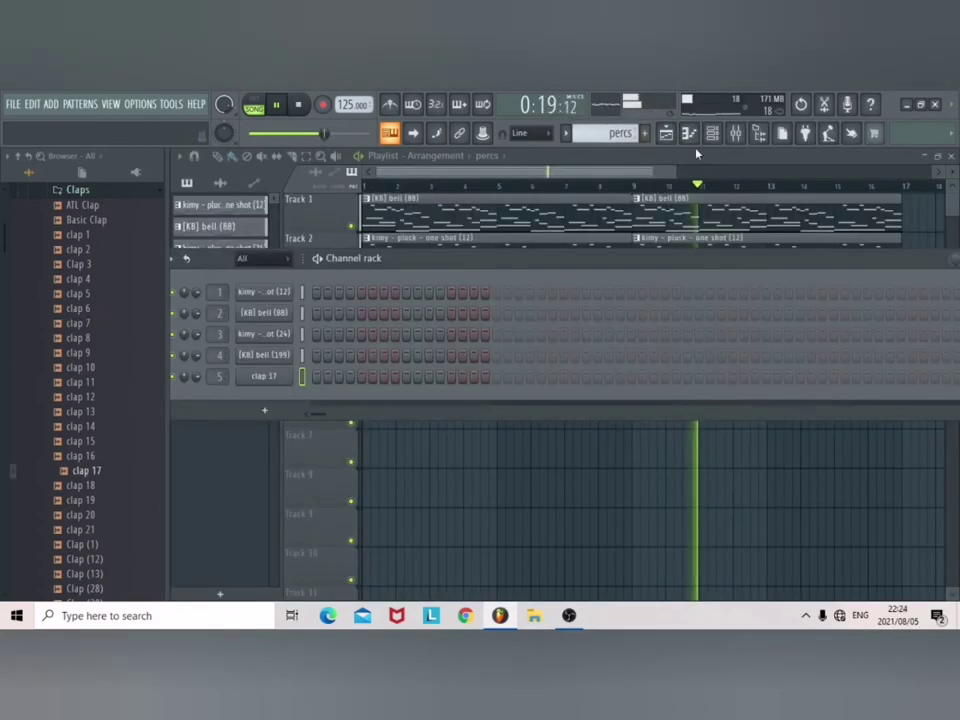
Add banbwoi Snare (11) from the Rims x percs folder as a new channel and set the tempo to 144 BPM
scroll(3, 238, "up", 4)
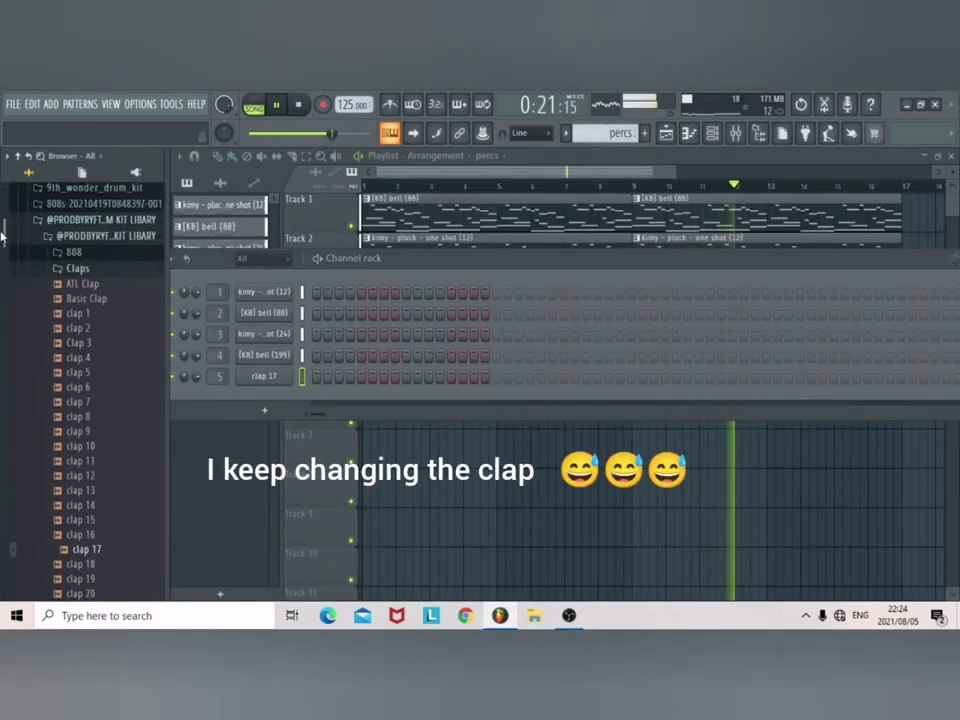
left_click(96, 228)
left_click(101, 241)
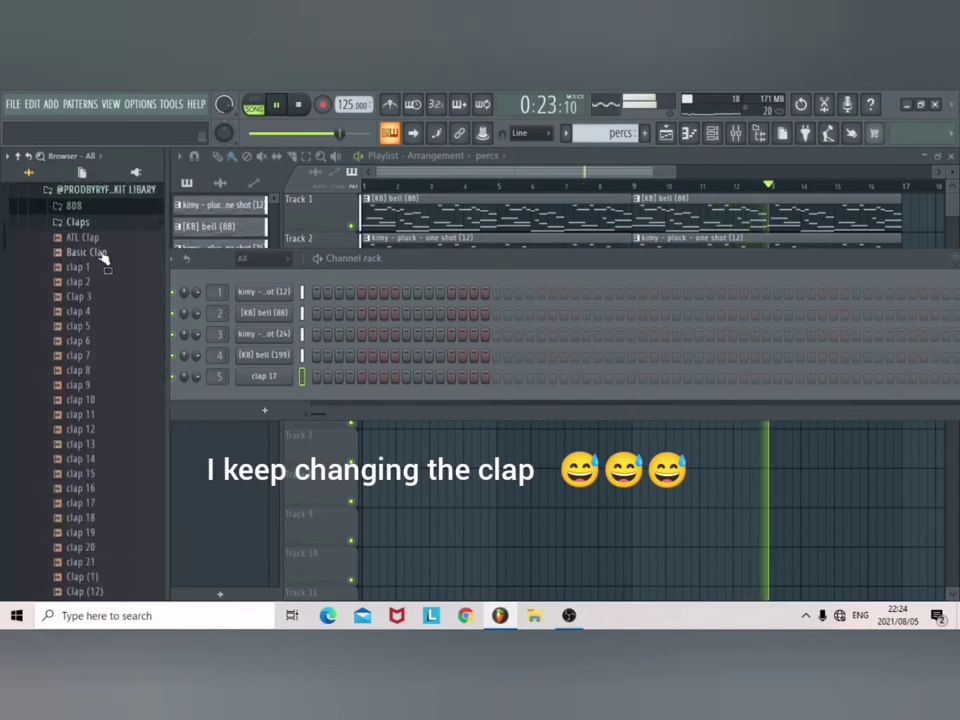
left_click(110, 226)
left_click(128, 322)
left_click_drag(112, 205, 208, 393)
left_click_drag(352, 104, 352, 65)
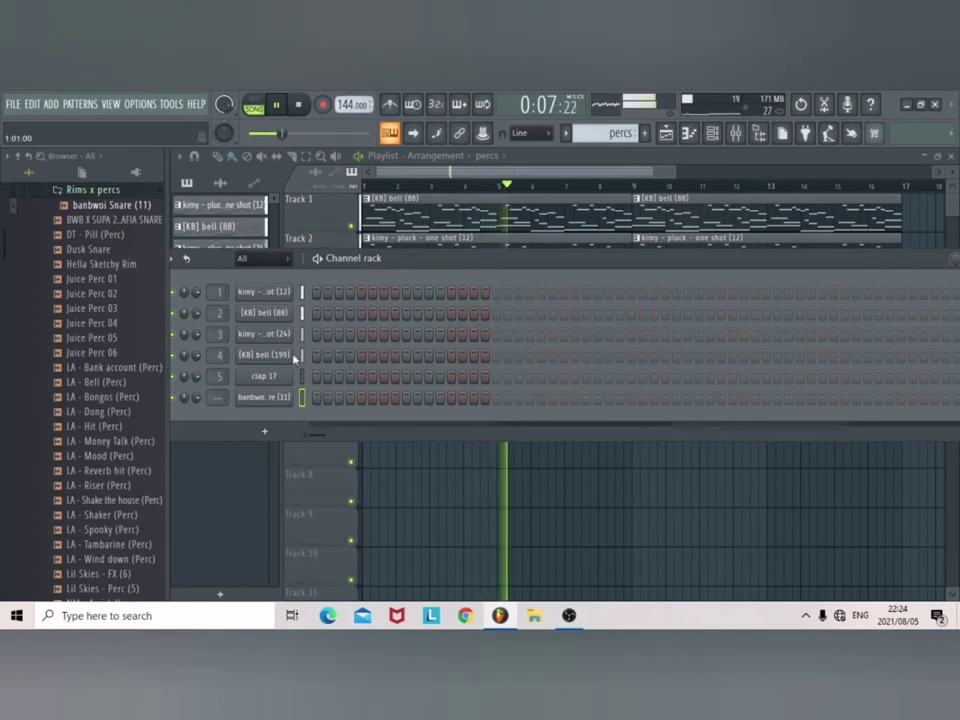
Route the percussion channels to mixer track 5 and replace the SP - Kelly Rowland Rim sample with SP - Layup Rim
left_click_drag(218, 398, 218, 388)
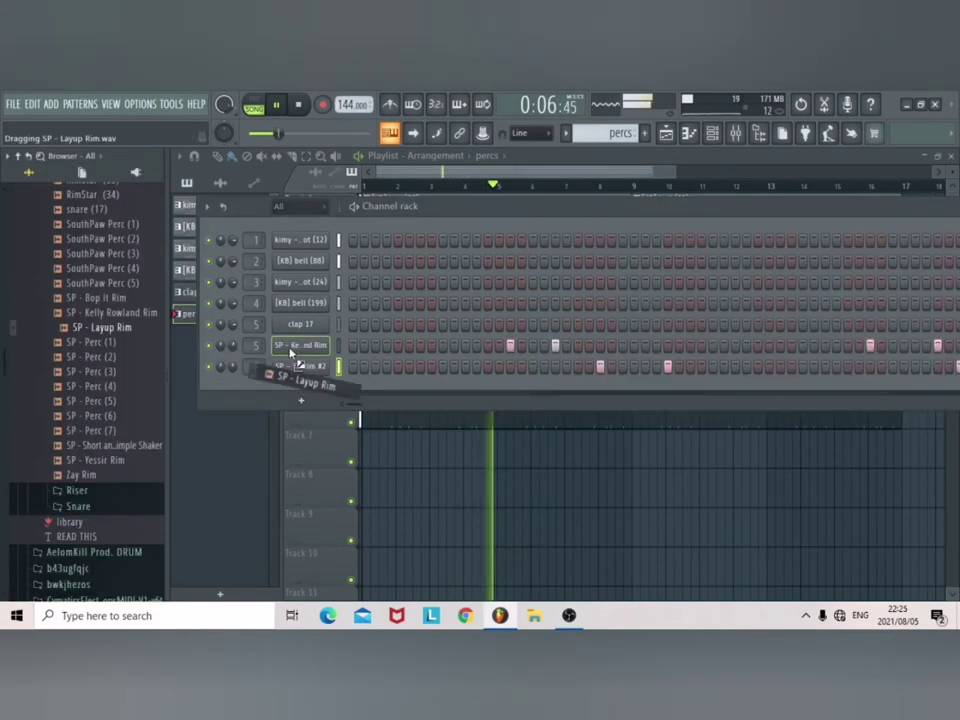
left_click_drag(272, 366, 280, 348)
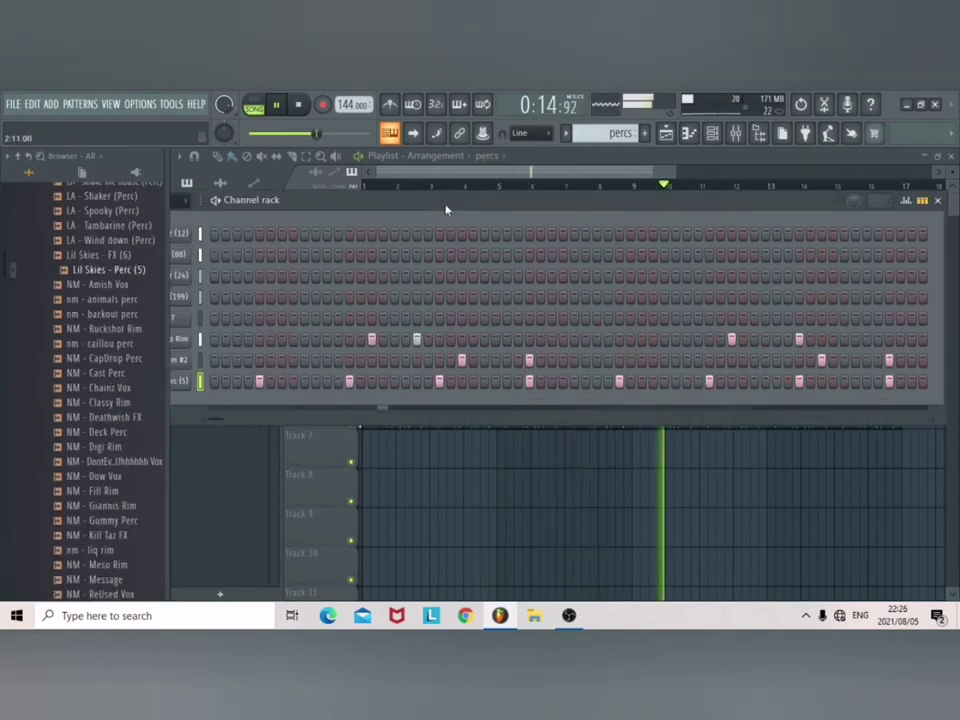
left_click_drag(446, 208, 593, 208)
left_click_drag(241, 386, 241, 433)
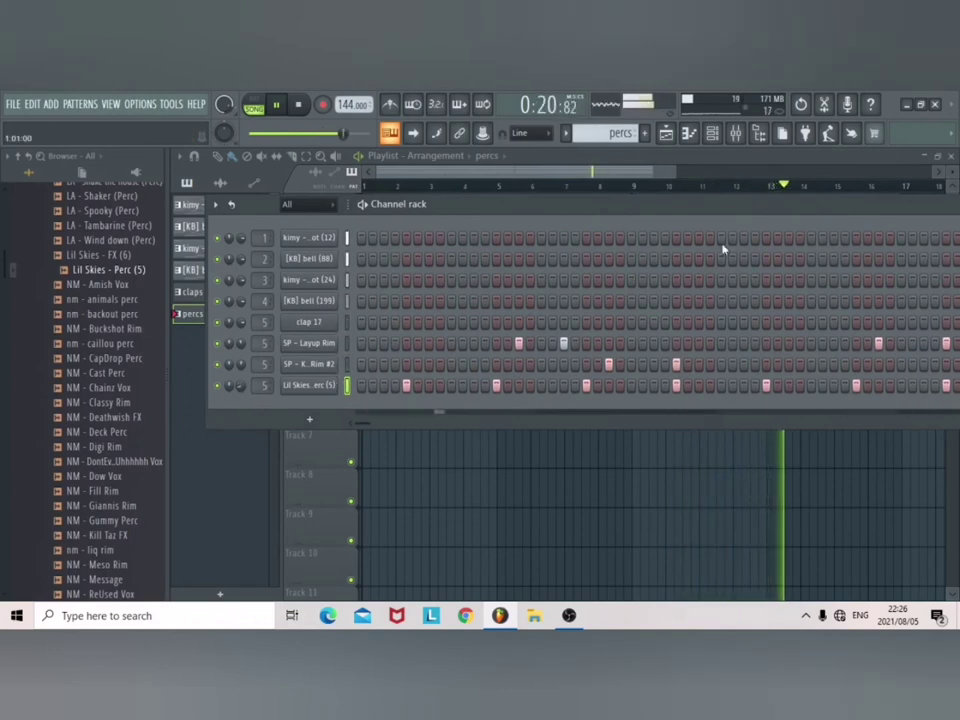
Start a new pattern, audition the hi-hat samples from Channel 6 to Whip It, and add Hi Hat [ Channel 6 ] as a channel
left_click(644, 133)
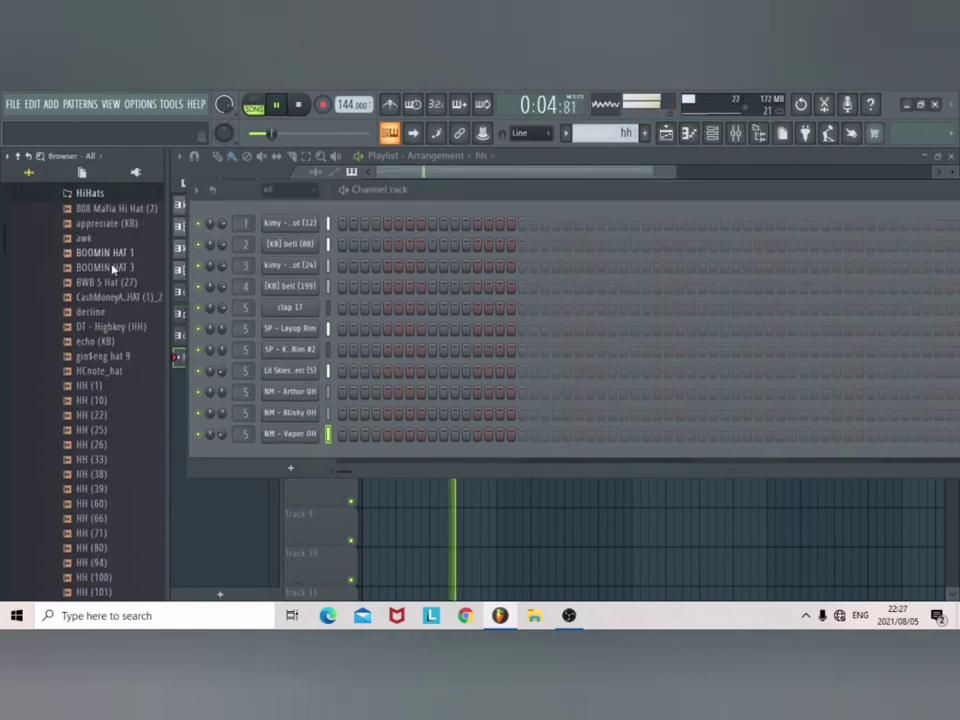
mouse_move(4, 238)
left_mouse_down()
mouse_move(3, 280)
mouse_move(6, 259)
left_mouse_up()
left_click(118, 318)
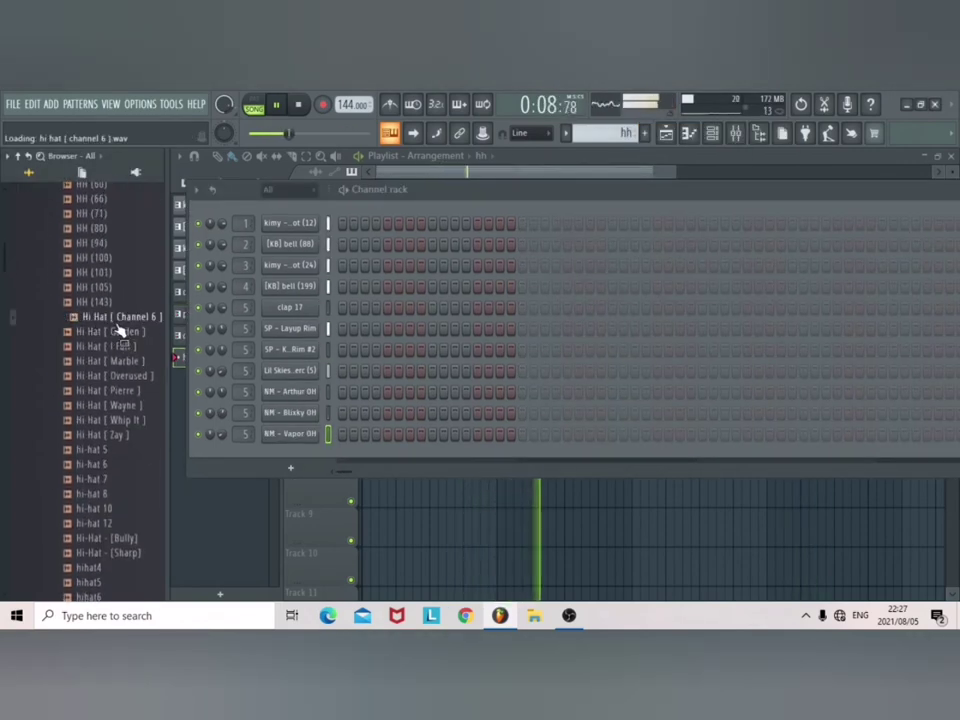
key("Down")
key("Down")
key("Down")
key("Down")
key("Down")
key("Down")
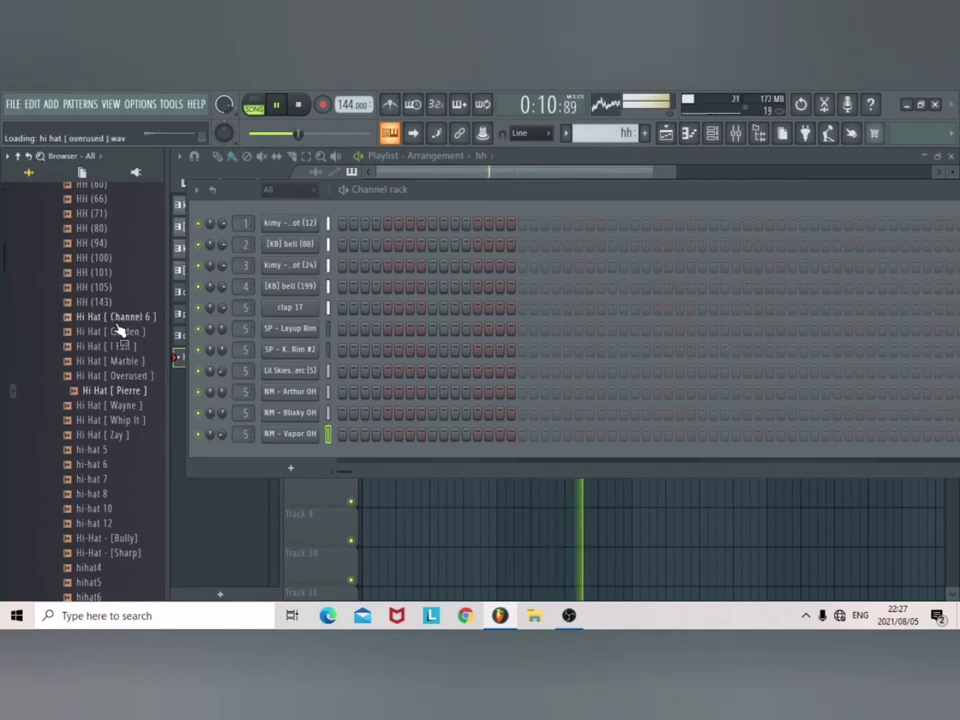
key("Down")
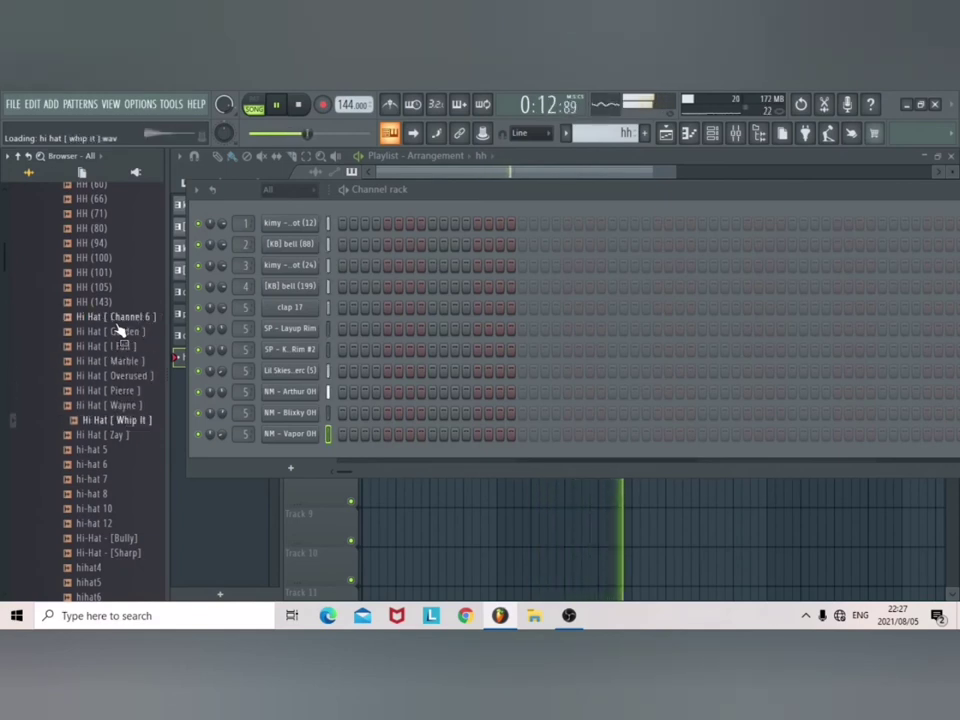
left_click_drag(117, 320, 226, 460)
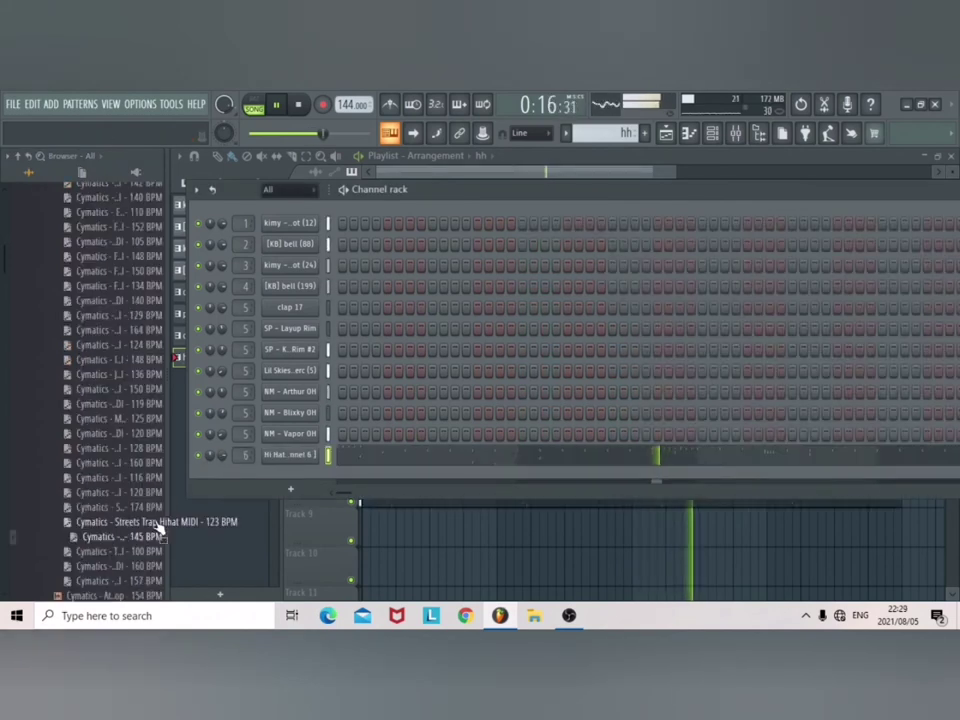
Load the Cymatics Streets Trap Hihat MIDI - 123 BPM file onto the Hi Hat [ Channel 6 ] channel
left_click_drag(113, 521, 330, 456)
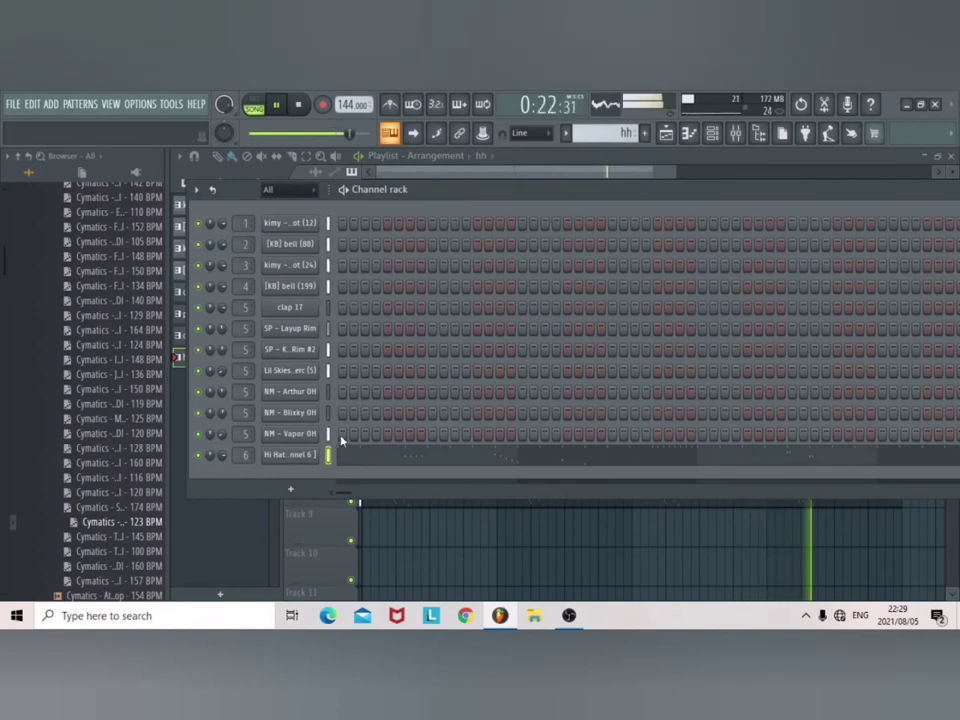
left_click_drag(437, 203, 437, 172)
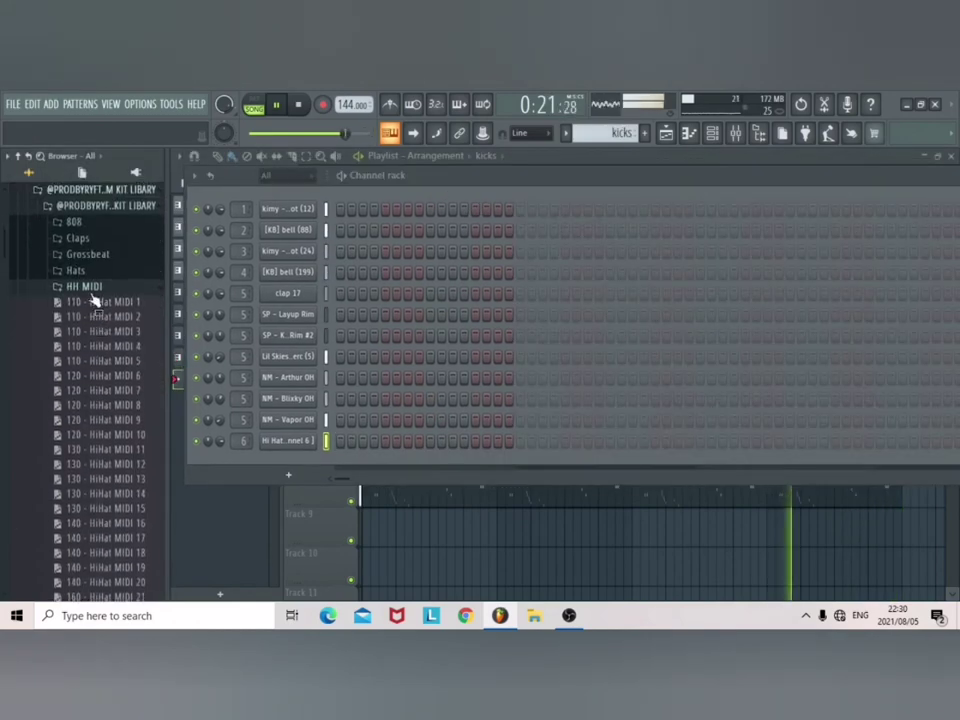
Add Juice Kick 03 from the Kicks folder as a new channel in the kicks pattern
left_click(90, 290)
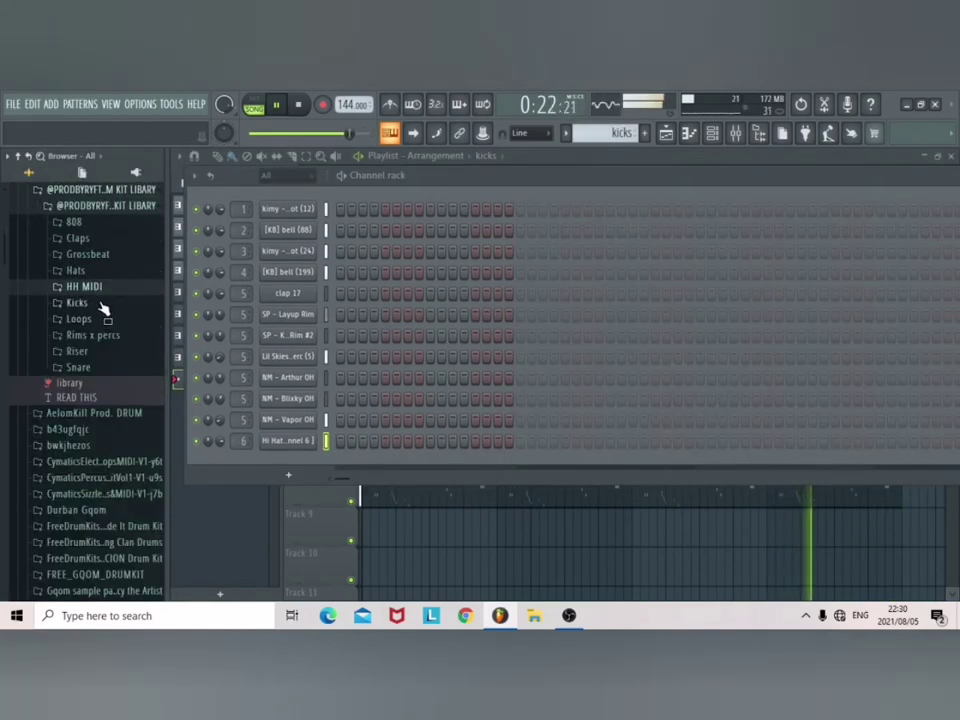
left_click(102, 304)
left_click_drag(114, 339, 236, 470)
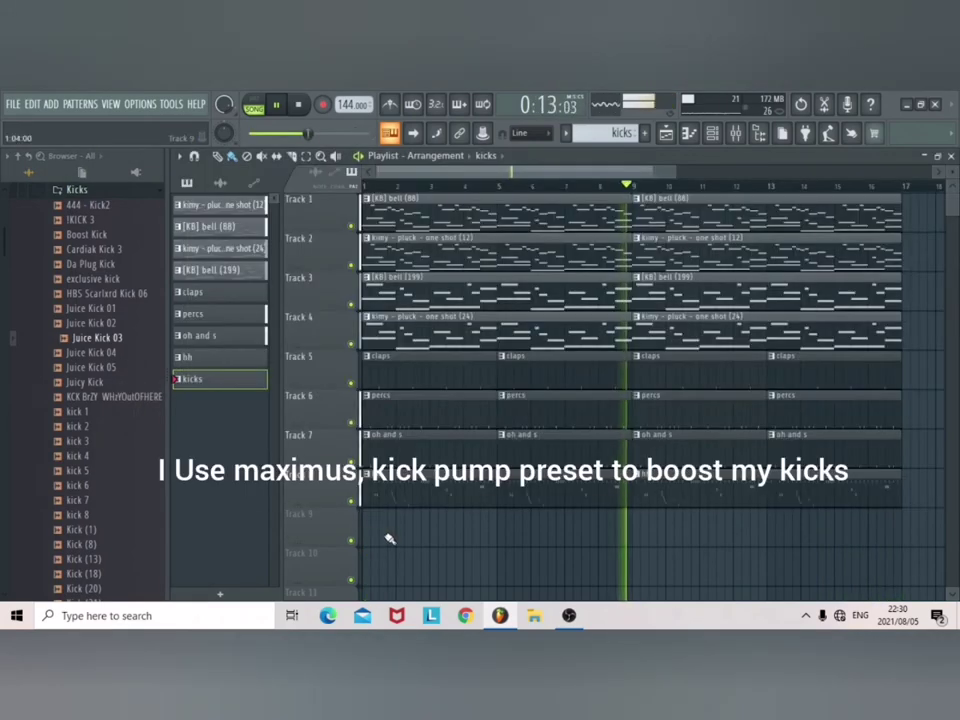
Fill Track 9 of the playlist with repeated kicks pattern clips from bar 1 through bar 16
left_click_drag(388, 538, 881, 563)
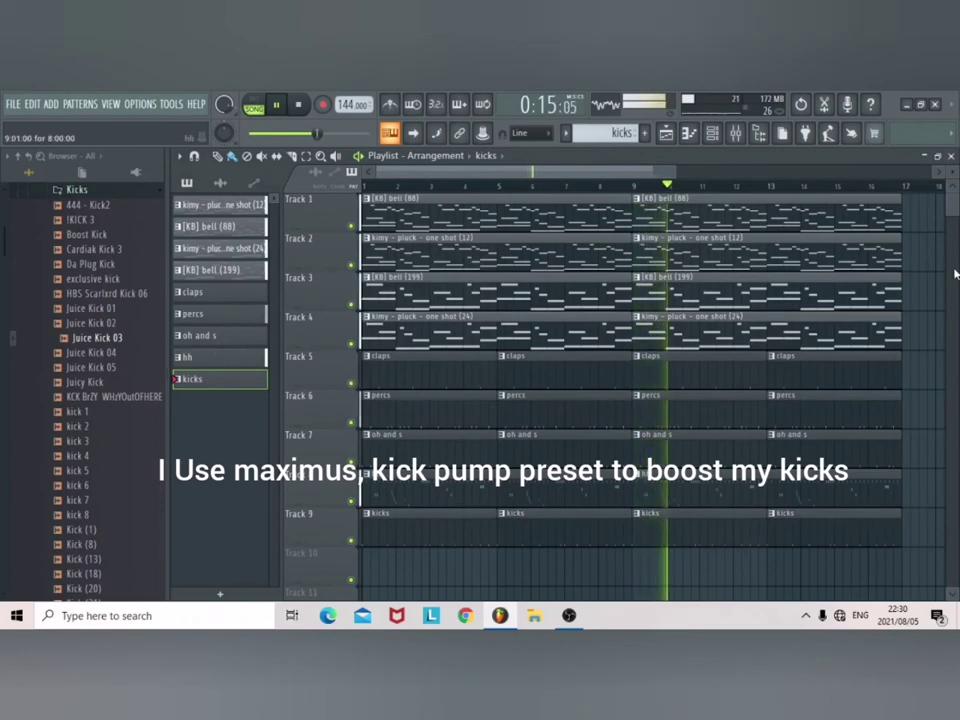
scroll(895, 530, "down", 1)
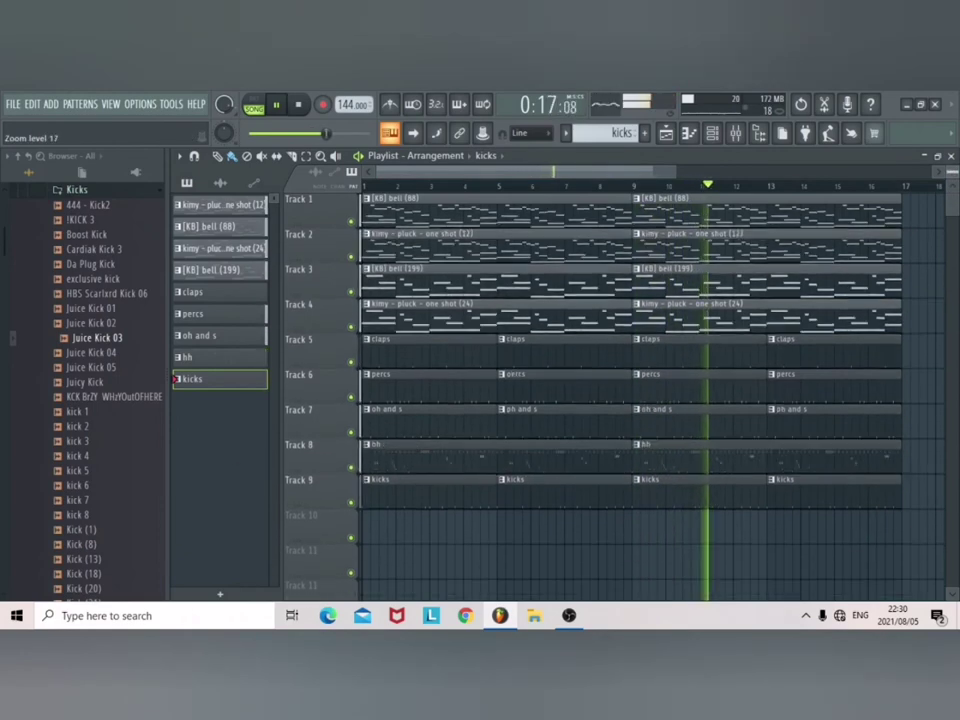
scroll(895, 530, "down", 1)
scroll(895, 530, "up", 1)
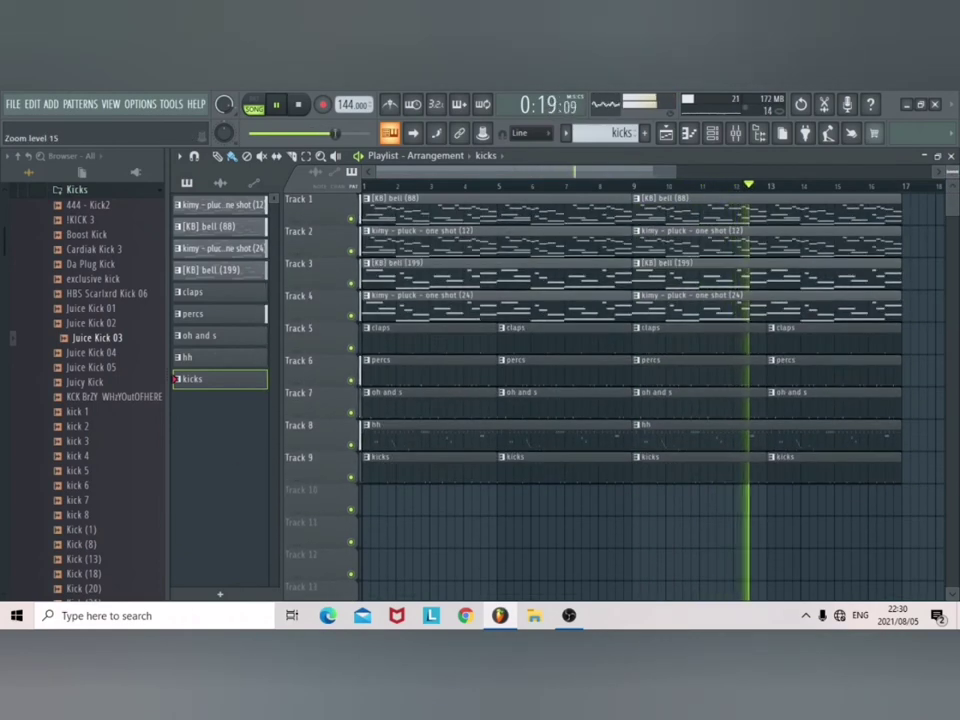
scroll(895, 530, "up", 1)
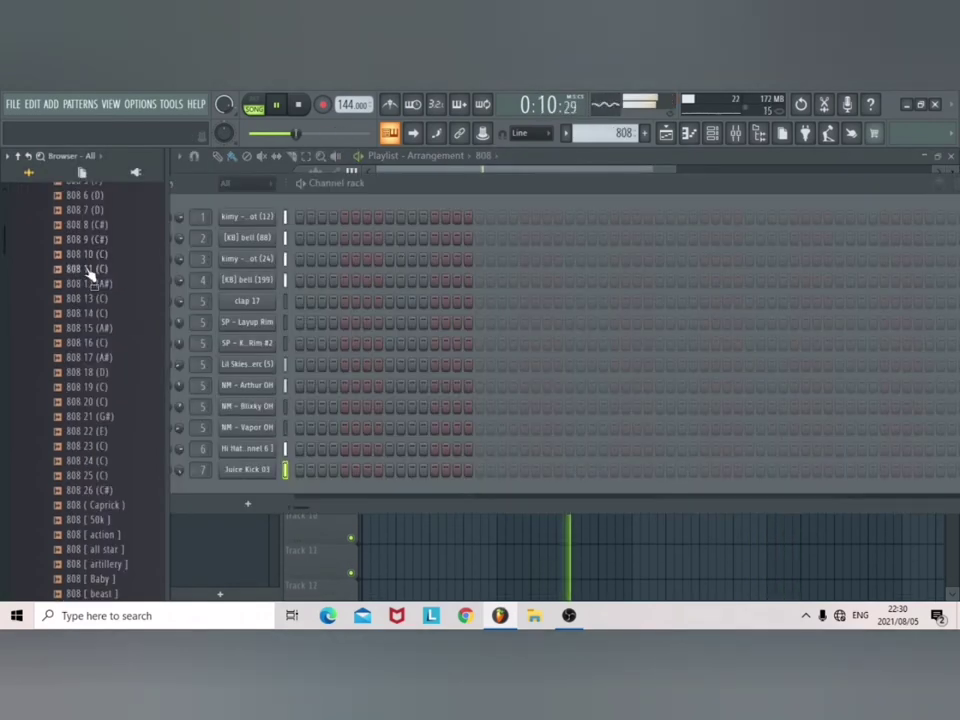
Add 808 11 (C) as a new channel and give the sample a 2% gain boost
left_click_drag(89, 270, 184, 493)
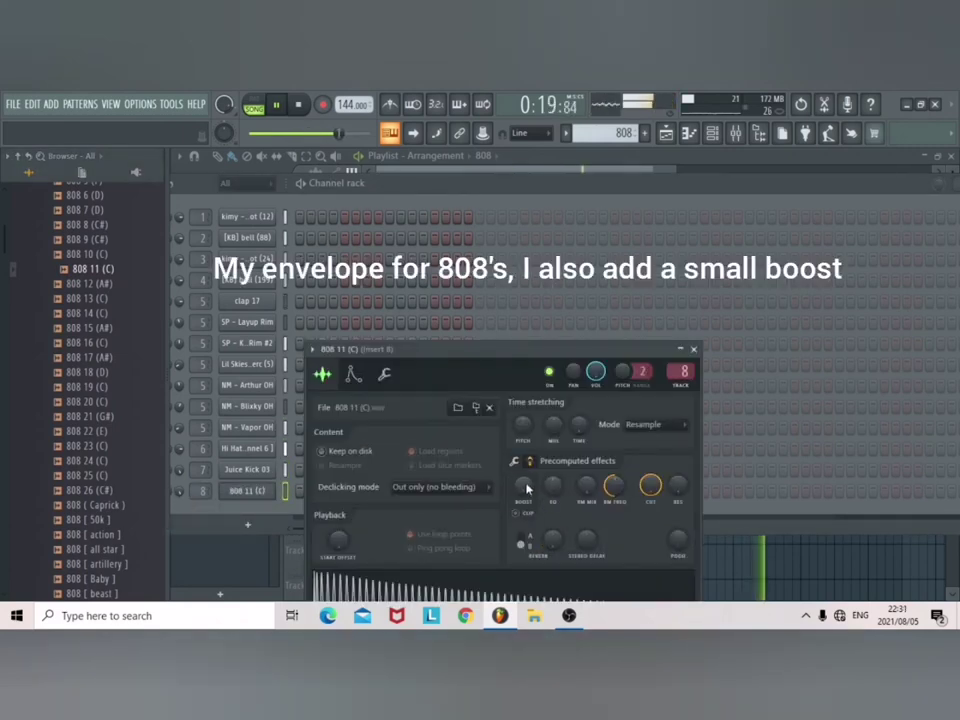
left_click_drag(527, 488, 527, 482)
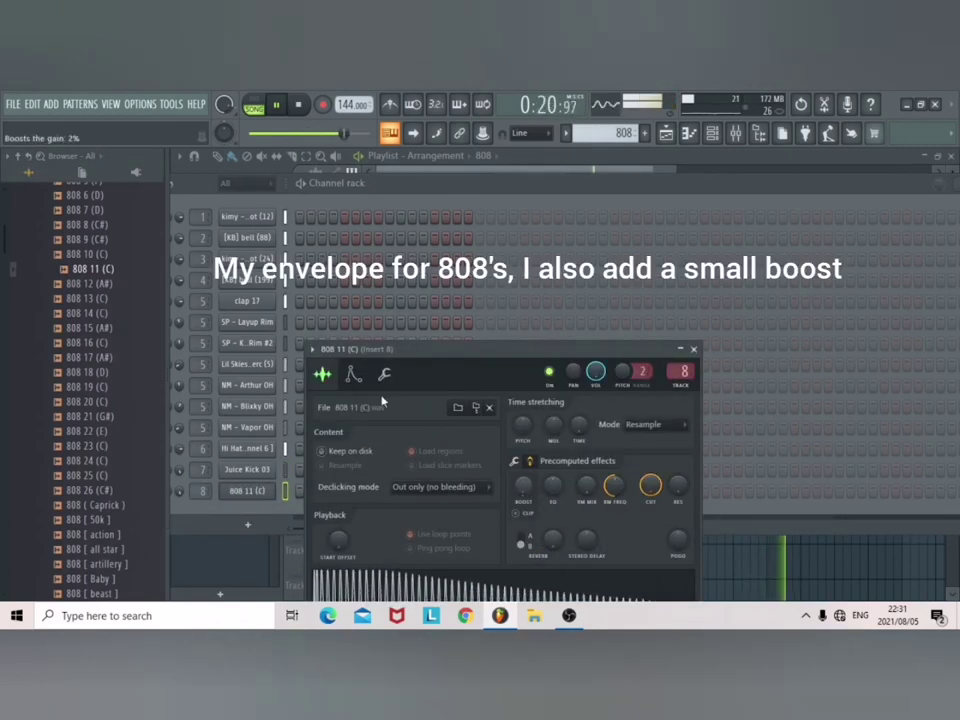
Shape the 808's volume envelope with a long hold, full sustain and a release time of 0%
left_click(352, 375)
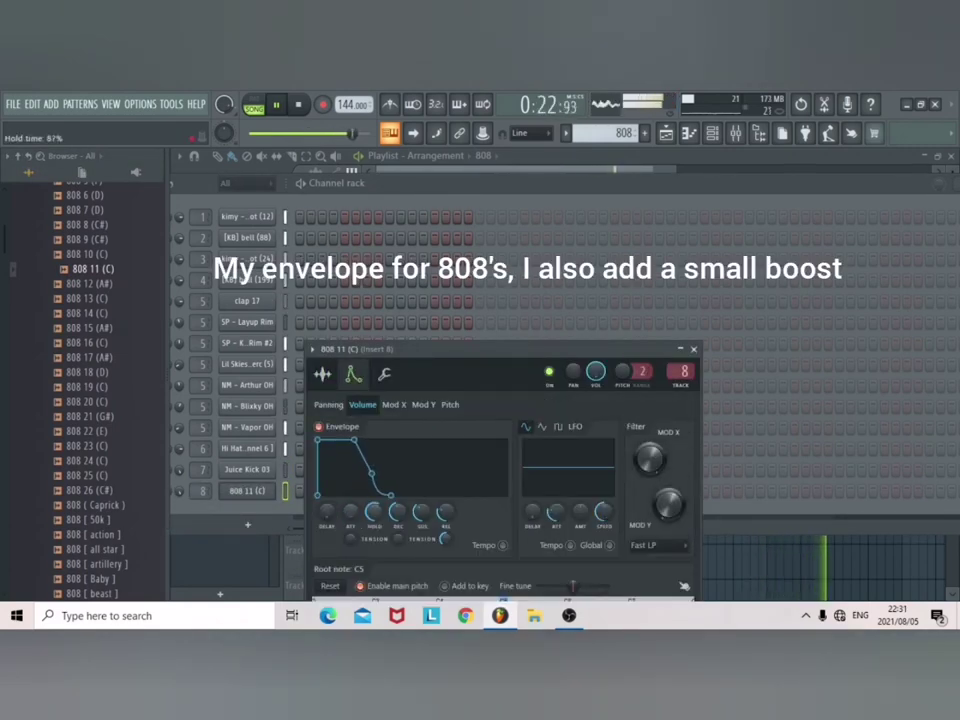
left_click_drag(376, 512, 376, 514)
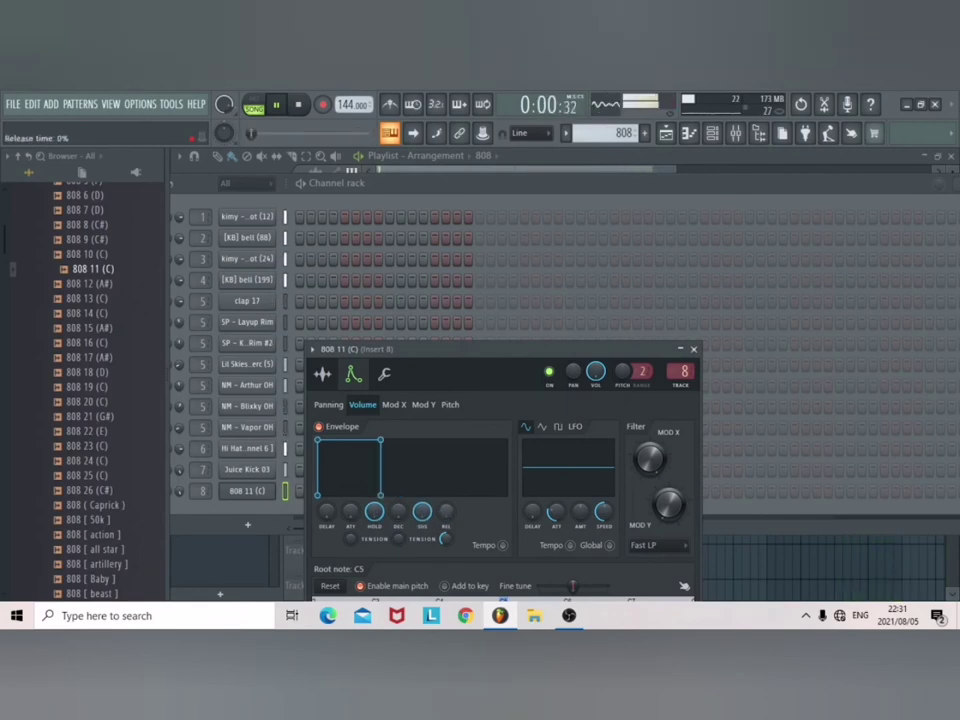
left_click(386, 375)
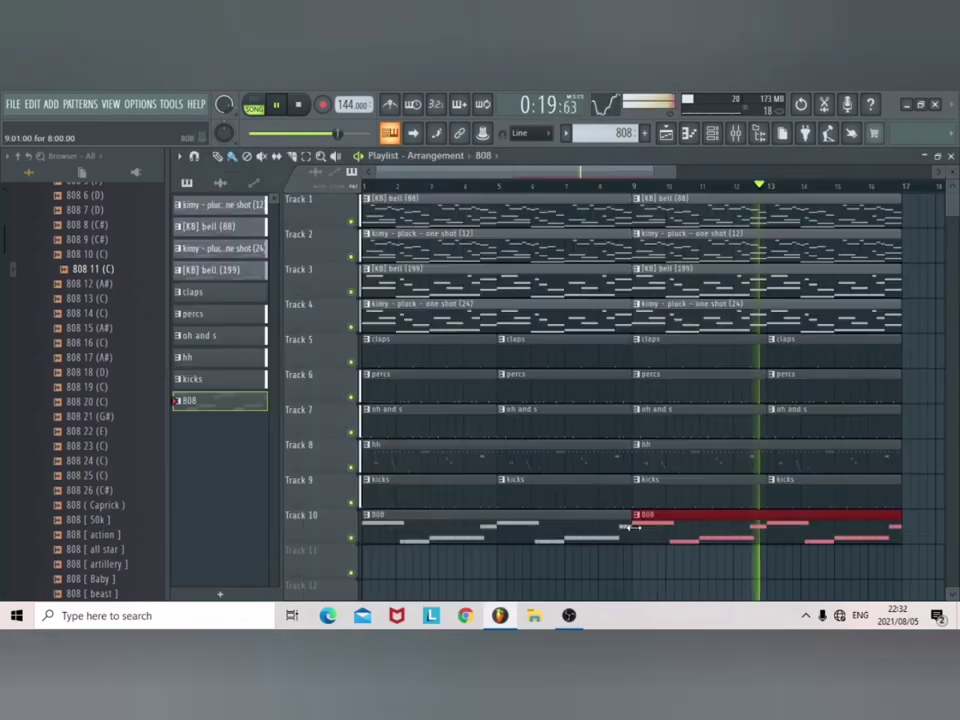
Restart playback and lower Insert 8's volume to about -5.2 dB before bringing it slightly back up
key("space")
key("space")
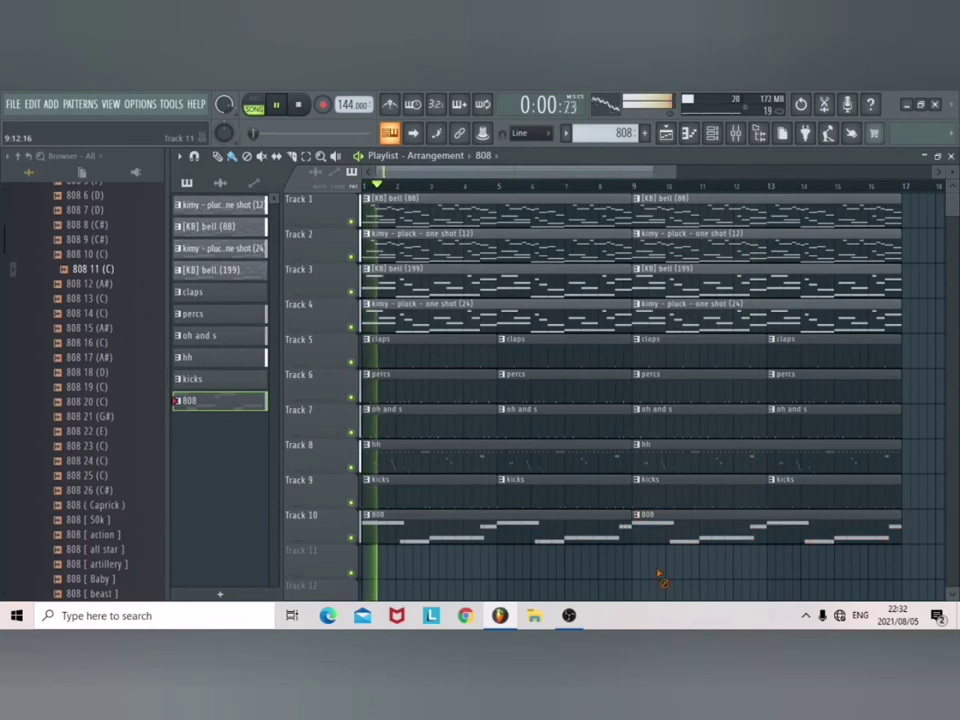
key("F9")
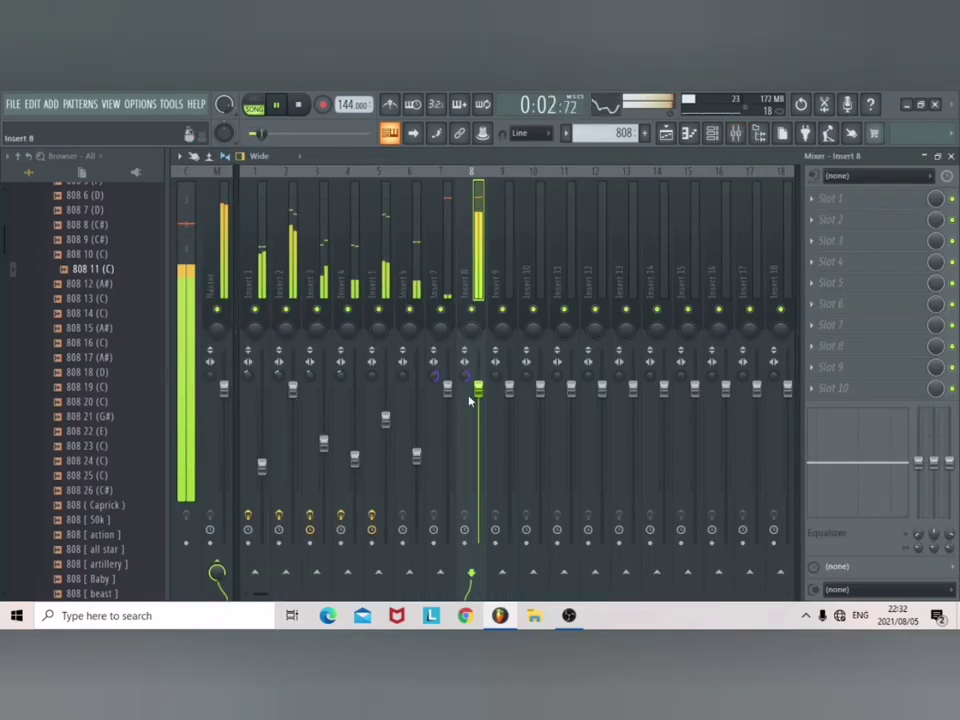
left_click_drag(478, 414, 478, 421)
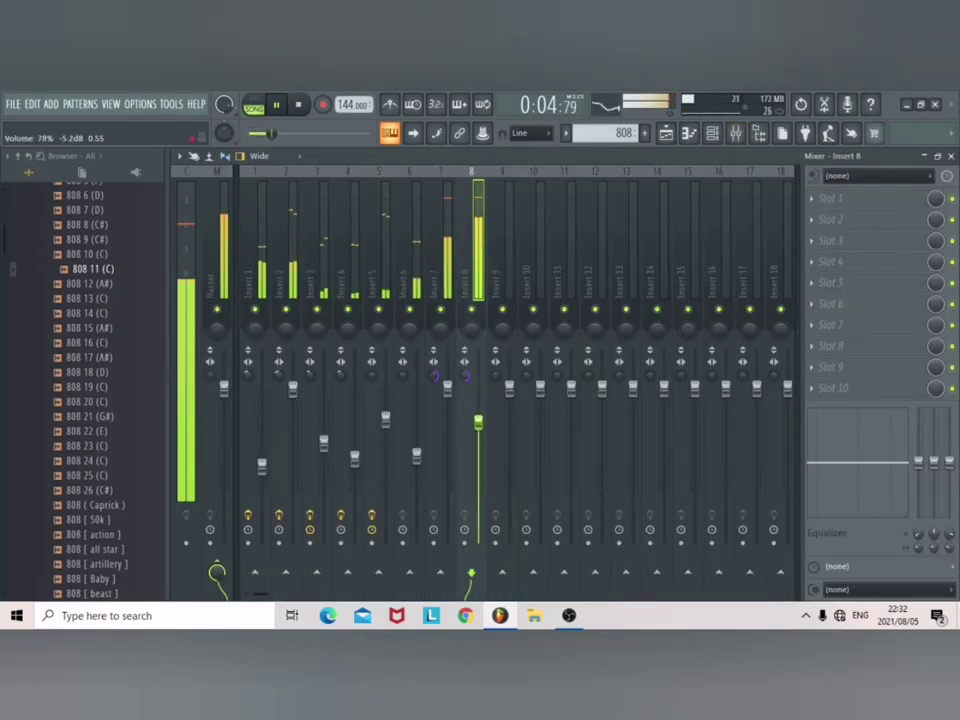
left_click(228, 285)
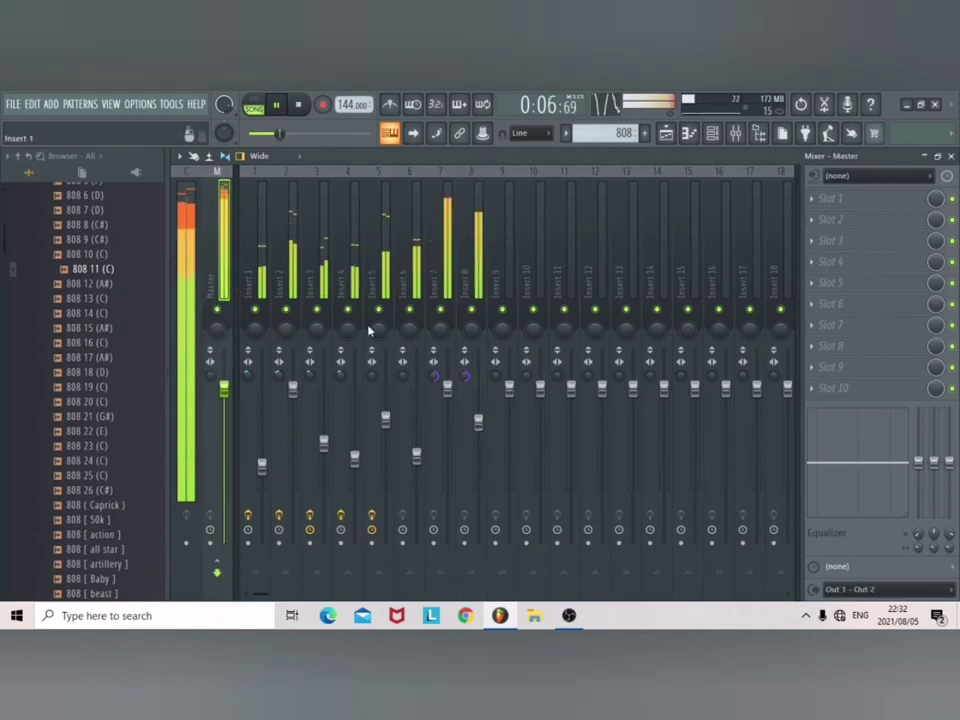
left_click_drag(478, 425, 478, 418)
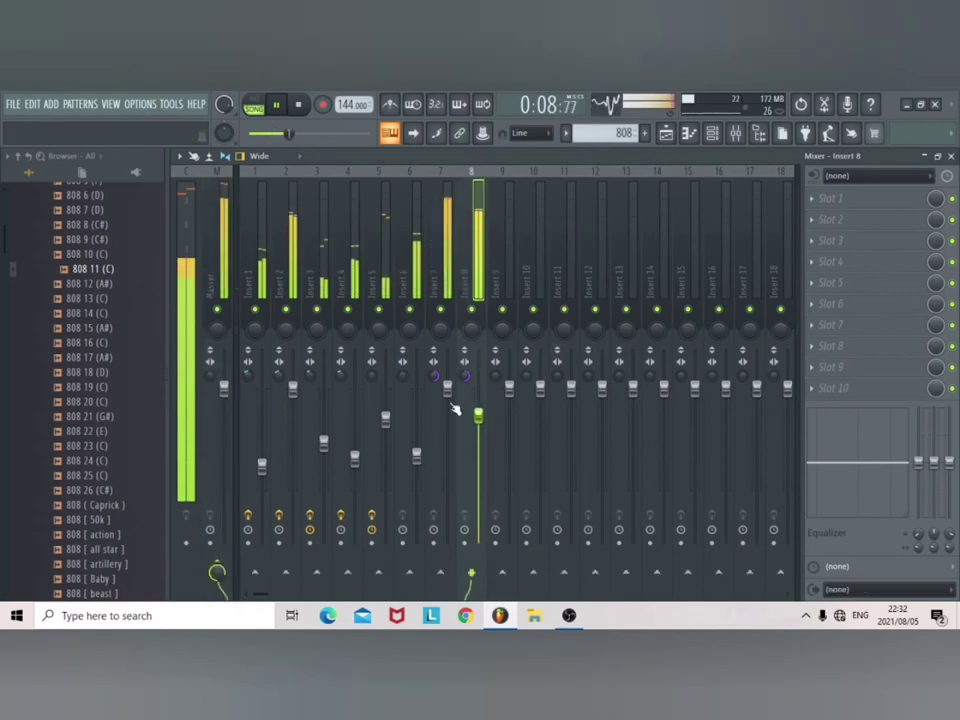
Load Fruity Soft Clipper in slot 8 and Fruity Limiter in slot 1 of the Master track
left_click(228, 272)
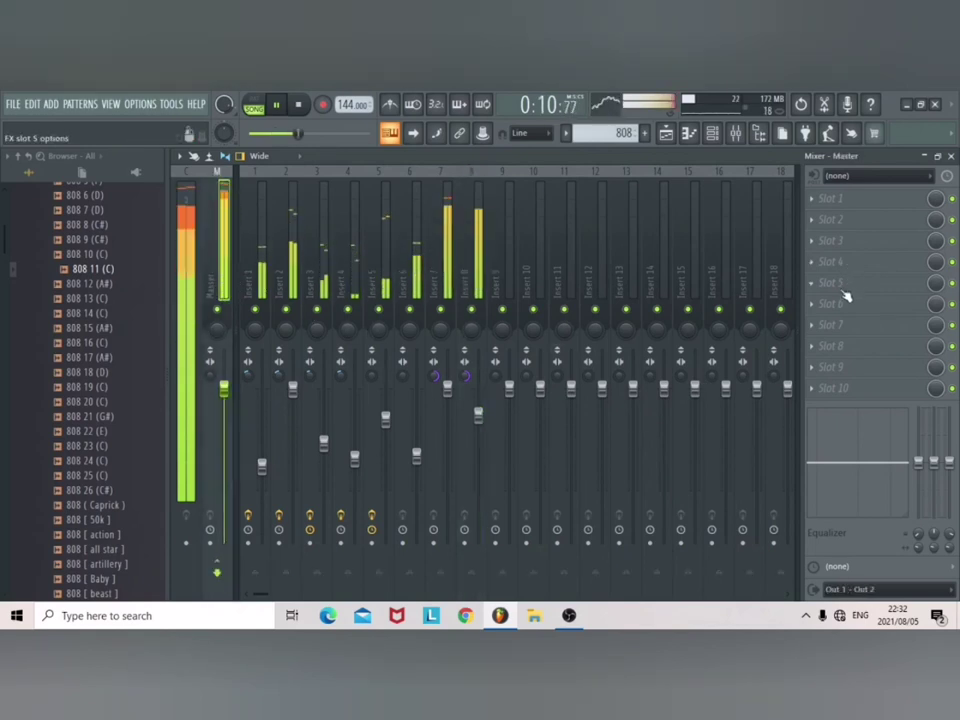
left_click(856, 345)
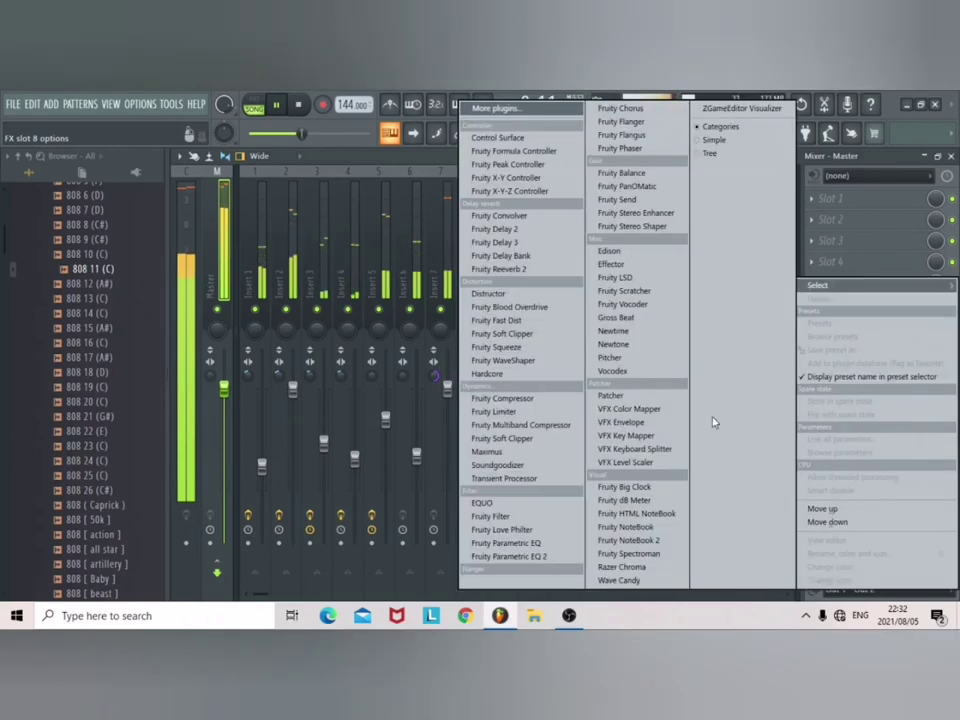
left_click(537, 440)
left_click(383, 240)
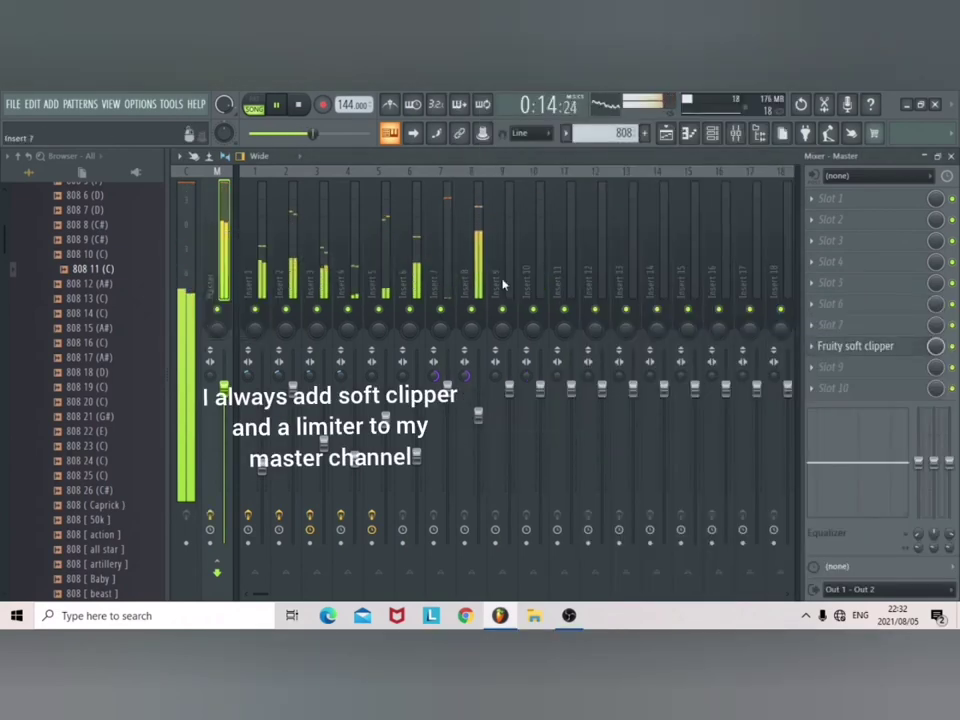
left_click(857, 200)
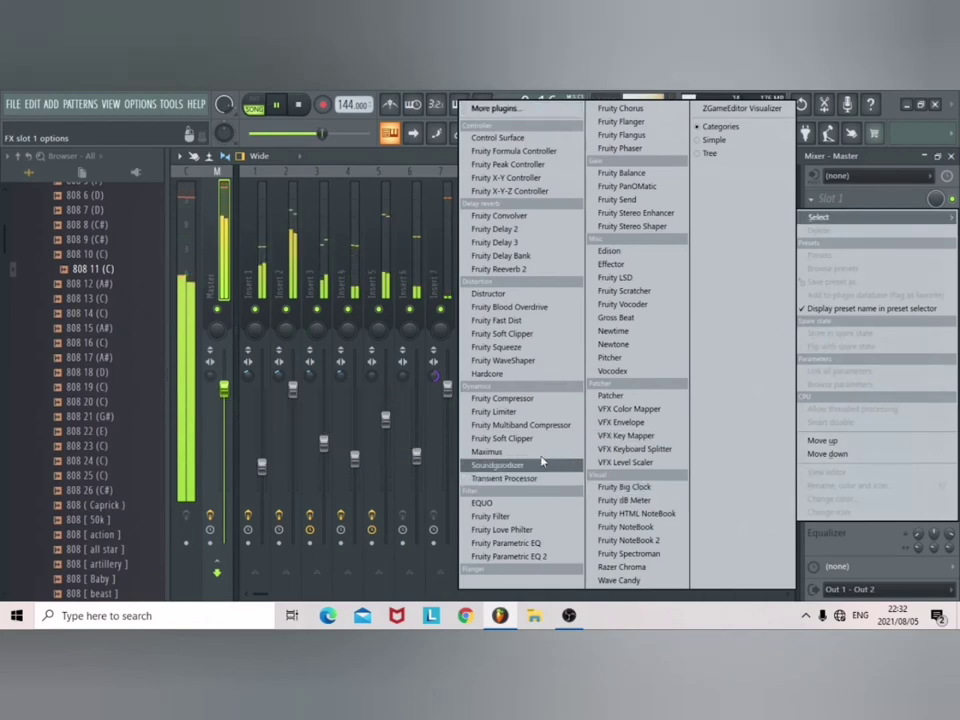
left_click(505, 411)
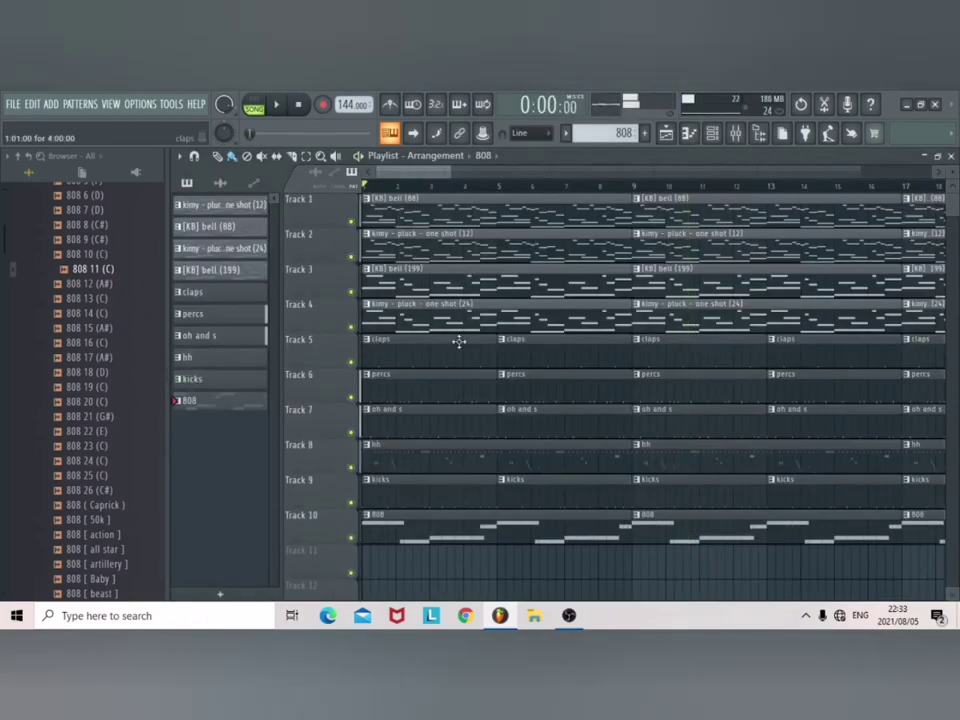
Clear the opening drum clips and place the second producer tag clip on Track 7 directly before the first one
mouse_move(475, 449)
left_mouse_down()
mouse_move(606, 472)
mouse_move(585, 347)
left_mouse_up()
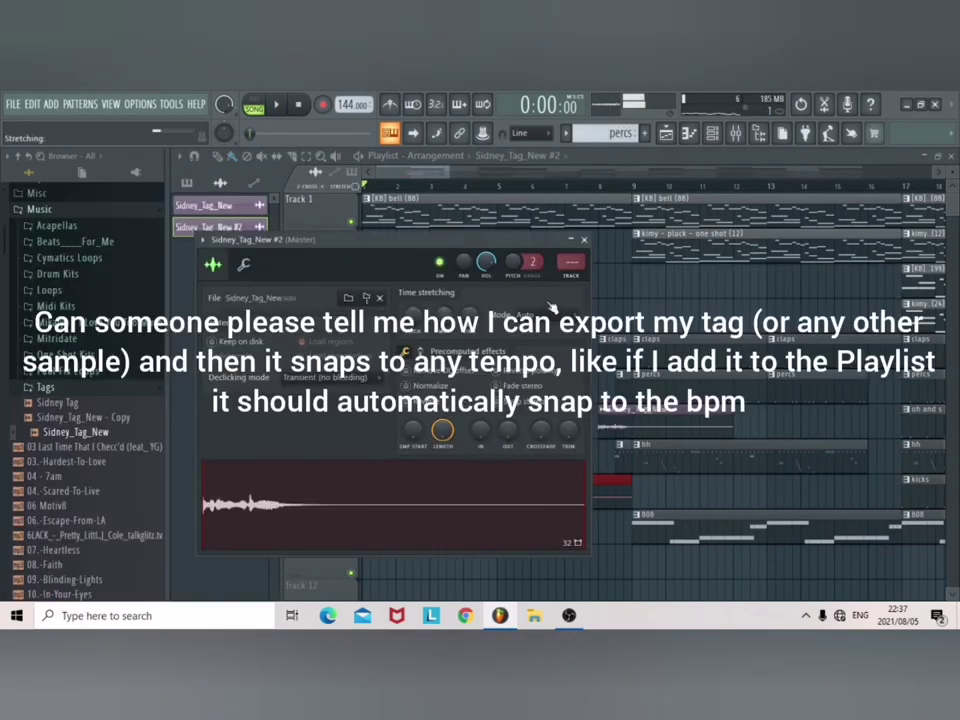
left_click(585, 242)
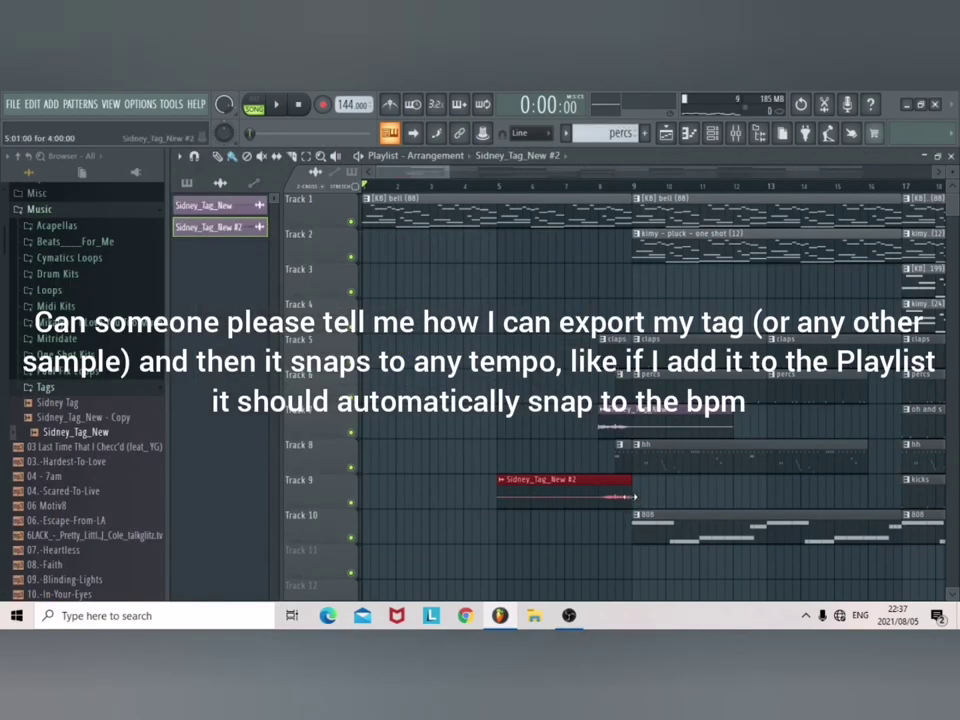
left_click_drag(630, 496, 644, 410)
Play back the arrangement with the full song in view
key("space")
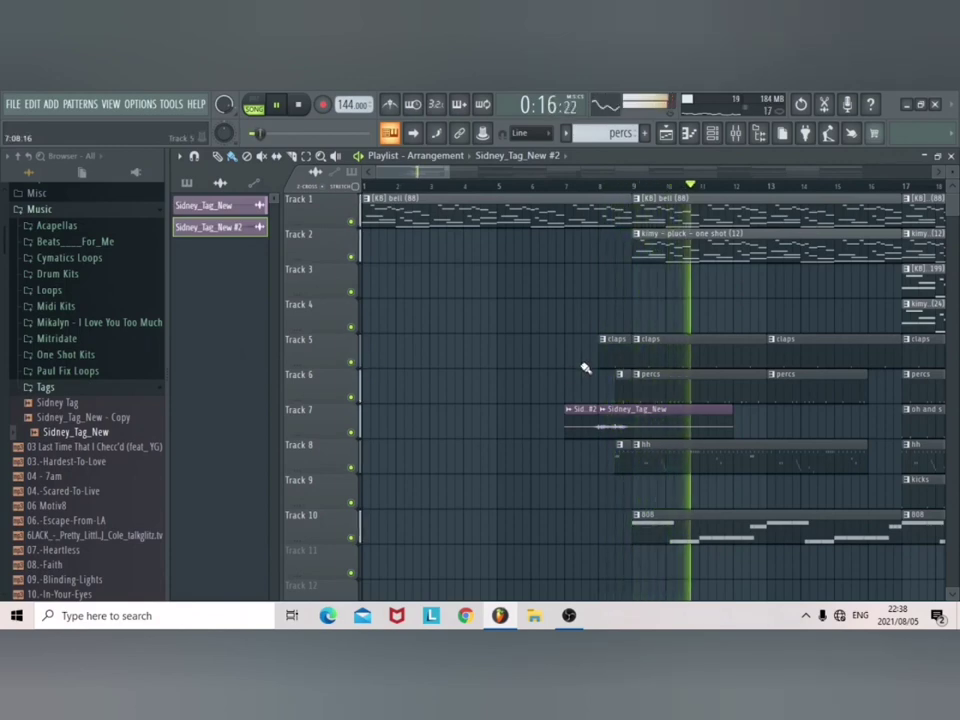
scroll(506, 336, "down", 5)
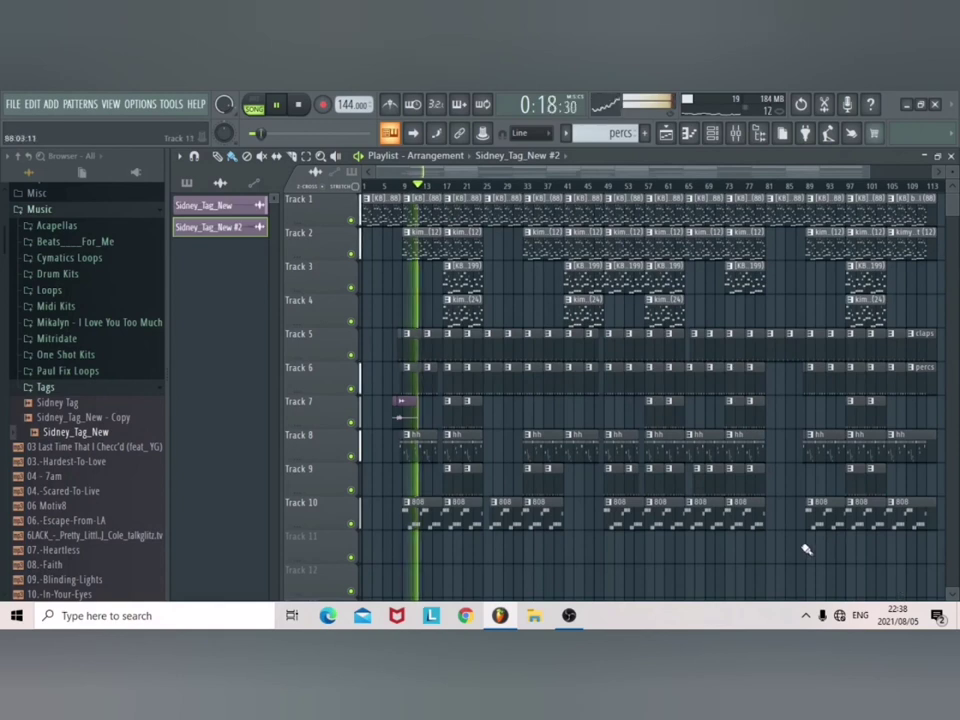